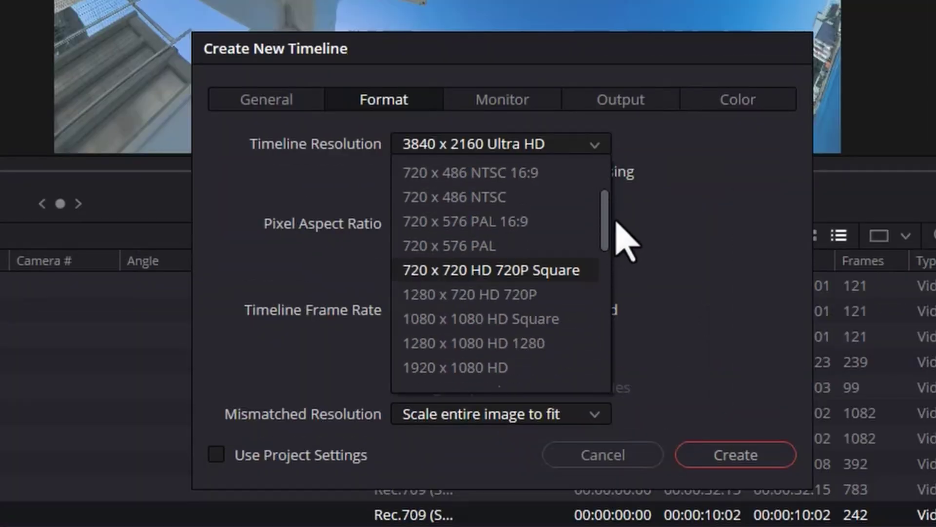
- Close the open lists, scrub the current timeline, and start a new project
{"action": "left_click", "coordinate": [601, 148]}
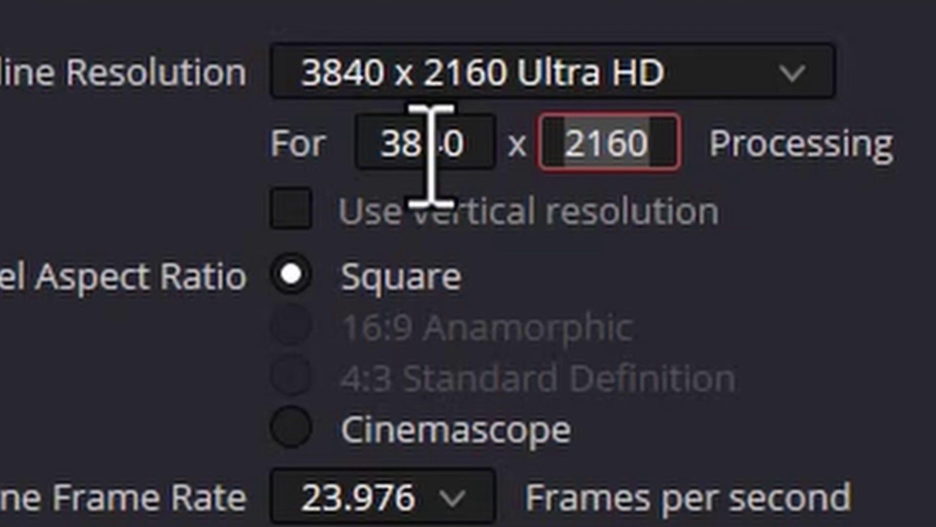
{"action": "left_click", "coordinate": [385, 497]}
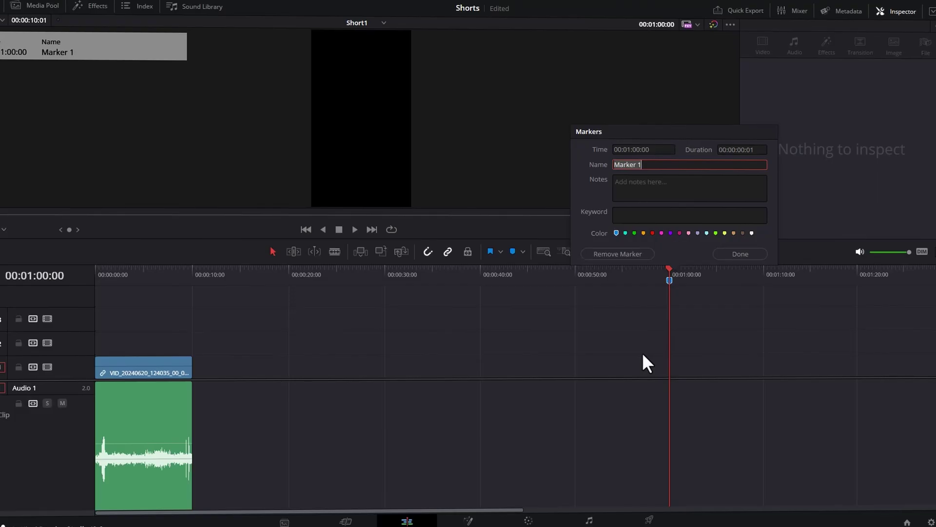
{"action": "left_click", "coordinate": [167, 372]}
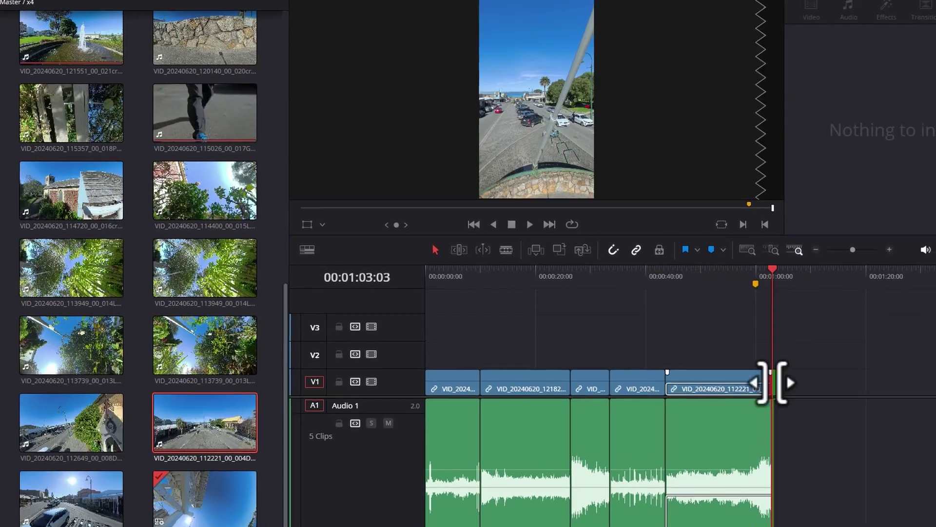
{"action": "left_click", "coordinate": [449, 272]}
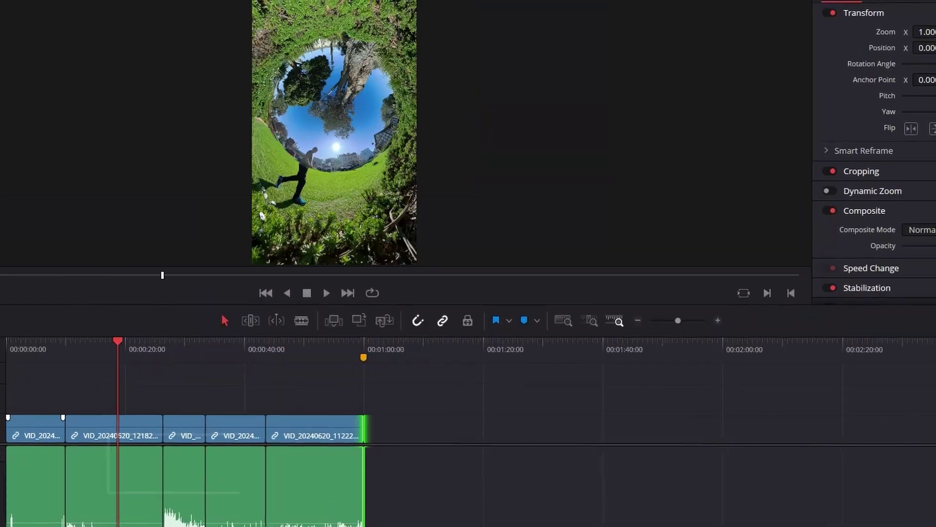
{"action": "left_click", "coordinate": [24, 372]}
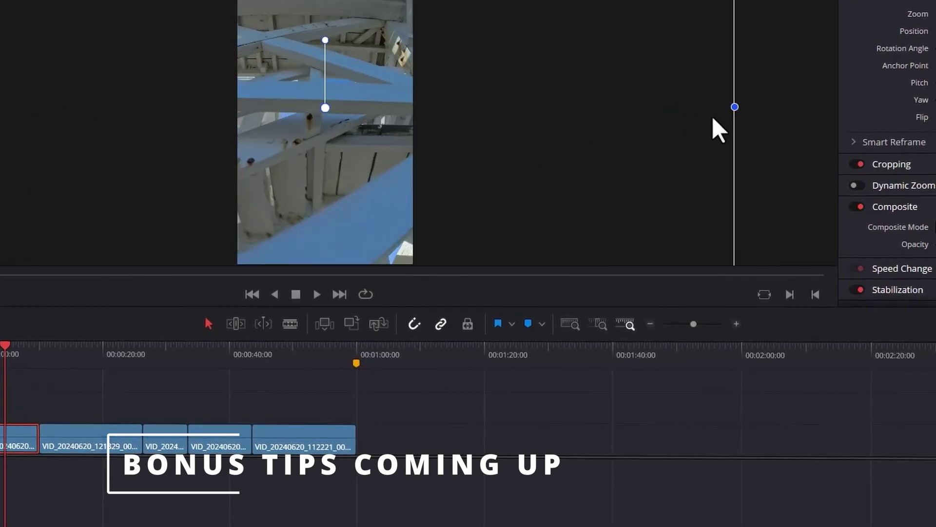
{"action": "left_click", "coordinate": [92, 354]}
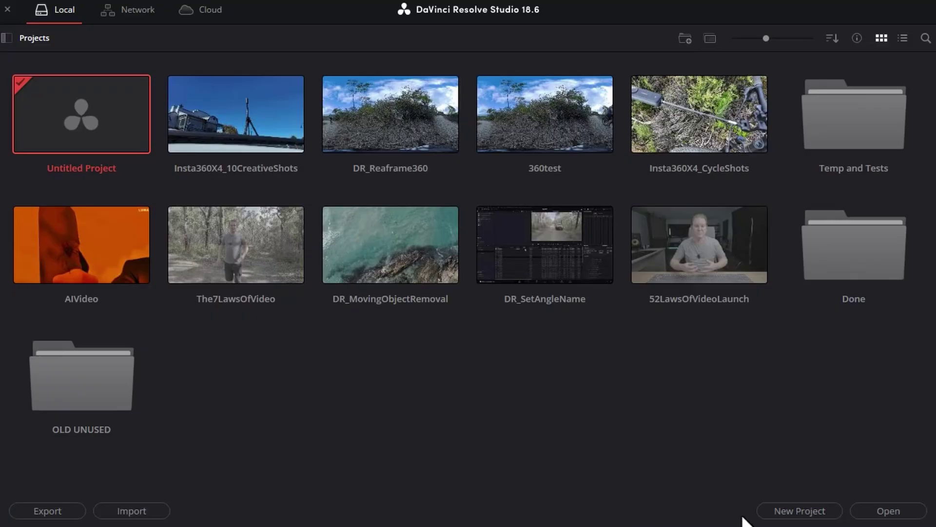
{"action": "left_click", "coordinate": [775, 511]}
- Create the project 'Shorts' and switch to the Media page
{"action": "type", "text": "Shorts"}
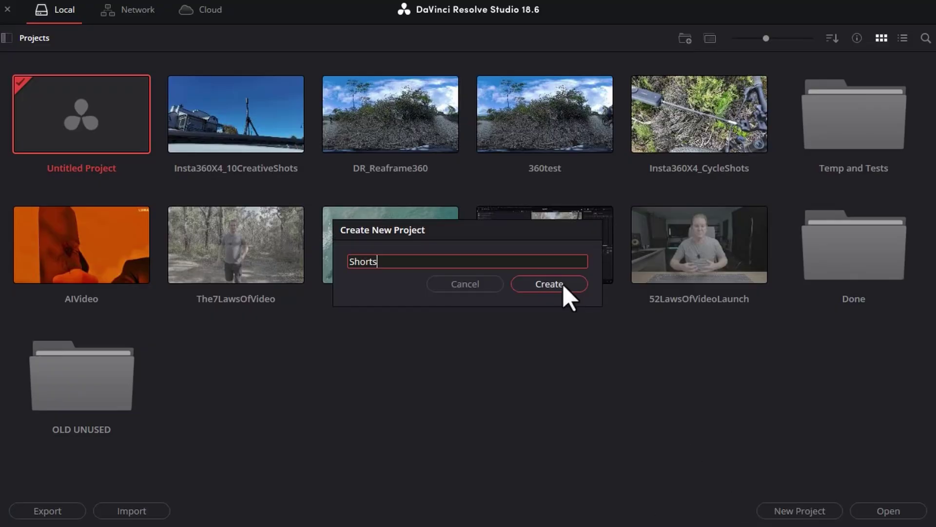
{"action": "left_click", "coordinate": [558, 285]}
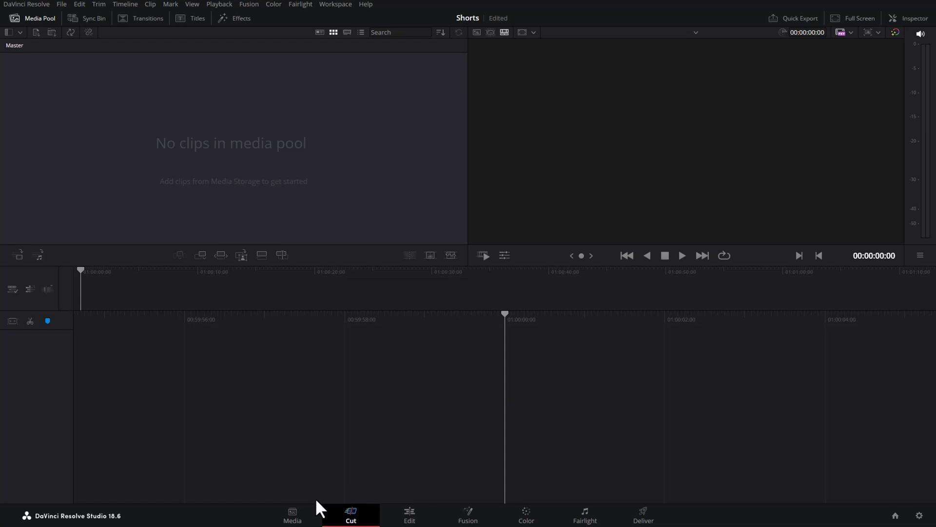
{"action": "left_click", "coordinate": [293, 515]}
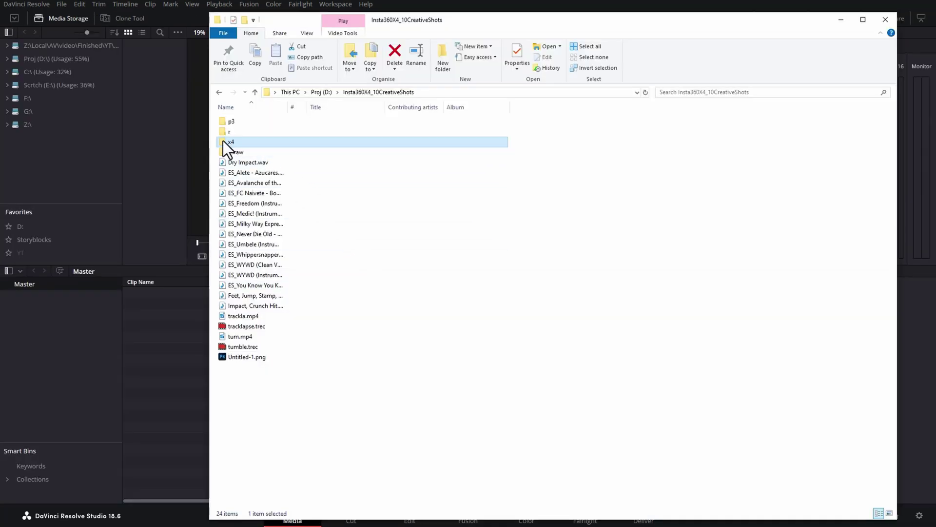
- Import the x4 folder of clips, keeping the project frame rate unchanged
{"action": "left_click_drag", "start_coordinate": [224, 142], "coordinate": [23, 283]}
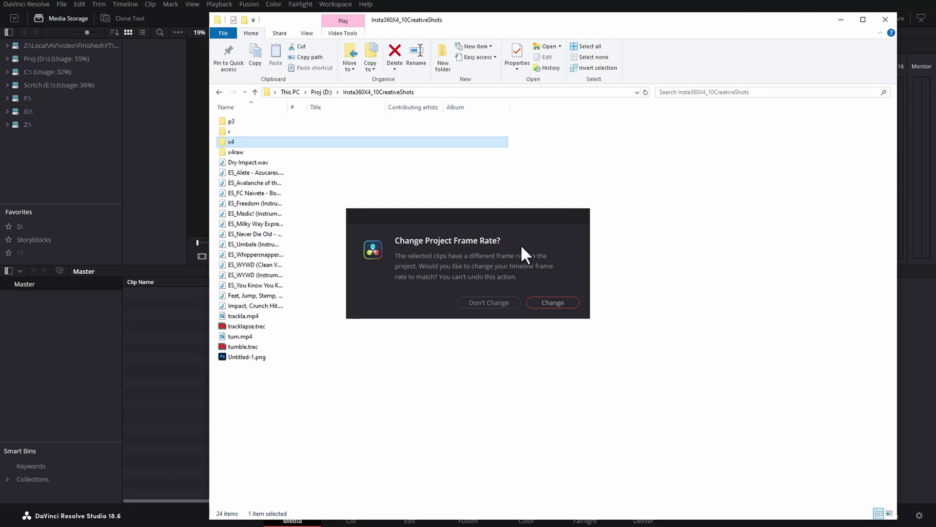
{"action": "left_click", "coordinate": [495, 300]}
{"action": "mouse_move", "coordinate": [227, 244]}
{"action": "left_mouse_down"}
{"action": "mouse_move", "coordinate": [387, 248]}
{"action": "mouse_move", "coordinate": [221, 238]}
{"action": "left_mouse_up"}
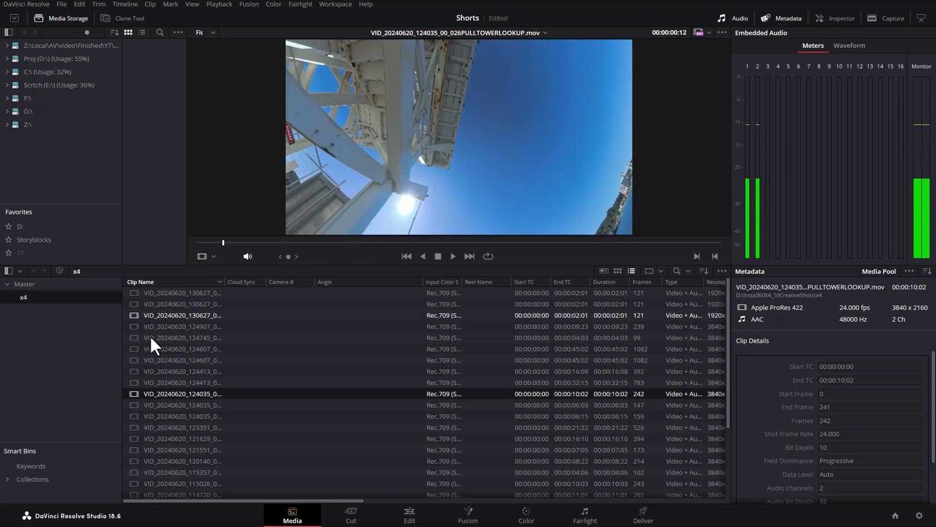
- Make a timeline 'Short1' from the PULLTOWERLOOKUP clip with custom format settings shown
{"action": "right_click", "coordinate": [168, 391]}
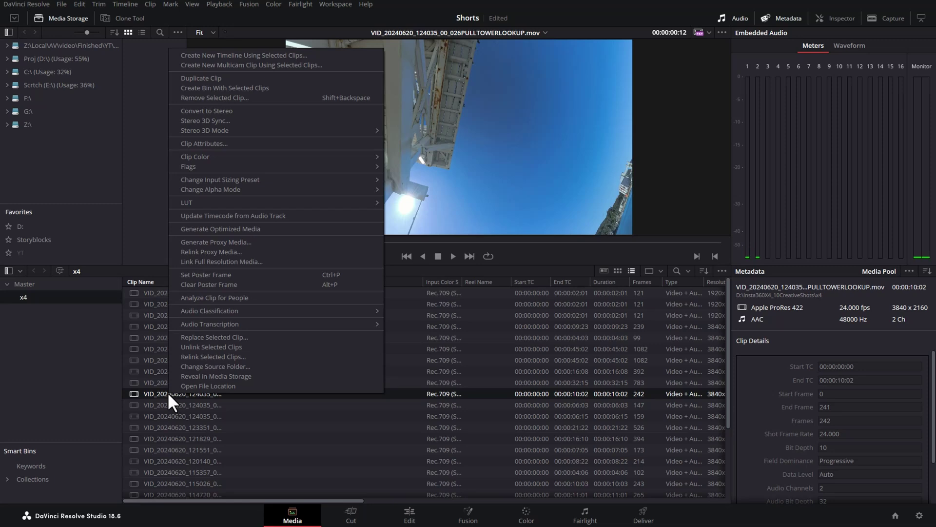
{"action": "left_click", "coordinate": [365, 57]}
{"action": "type", "text": "Short1"}
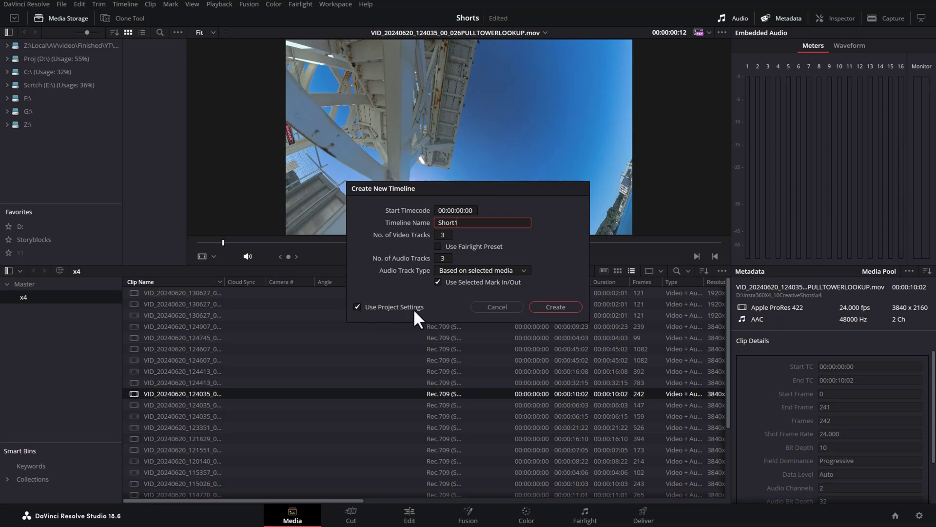
{"action": "left_click", "coordinate": [358, 307]}
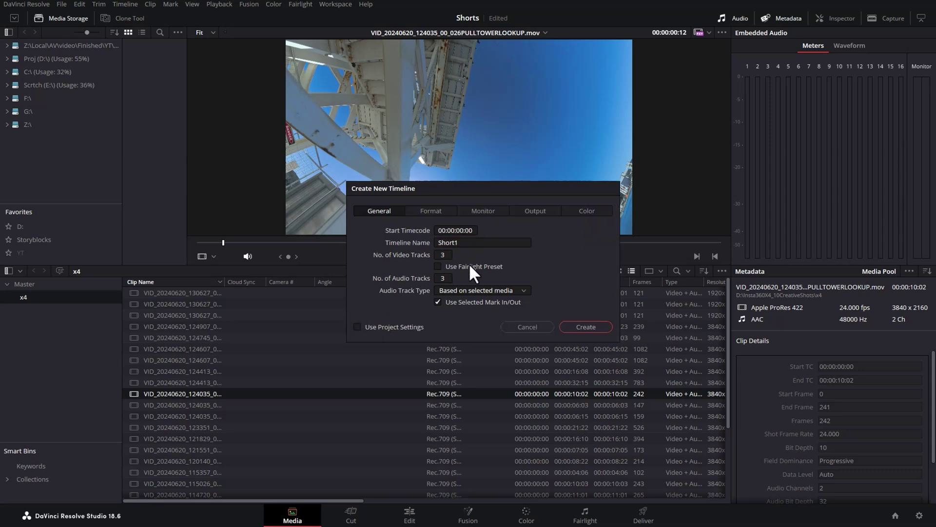
{"action": "left_click", "coordinate": [431, 211]}
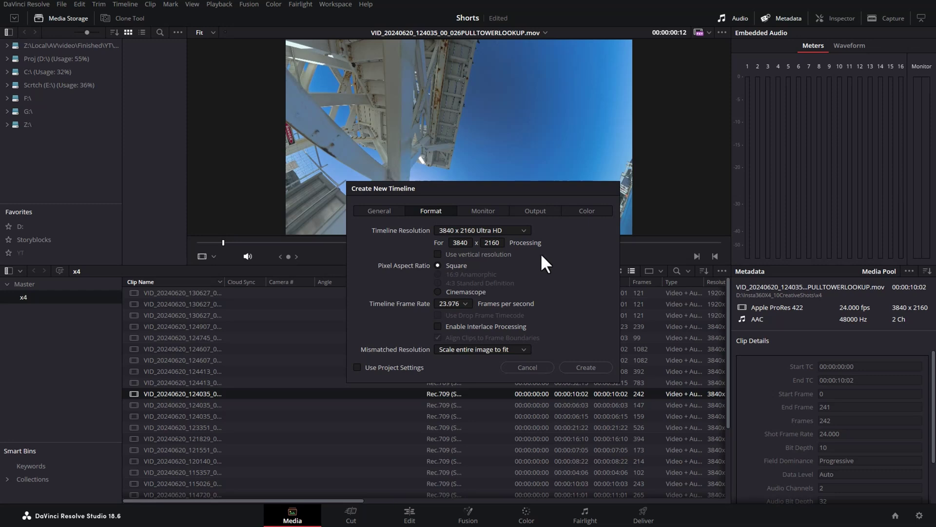
- Set the timeline resolution to 1920 x 1080 HD in vertical orientation
{"action": "left_click", "coordinate": [465, 242]}
{"action": "left_click", "coordinate": [492, 242]}
{"action": "left_click", "coordinate": [525, 230]}
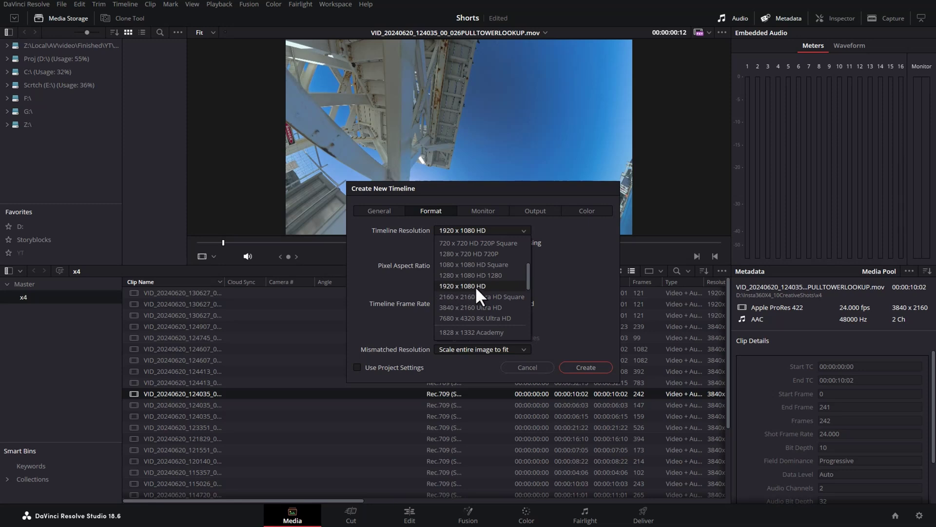
{"action": "left_click", "coordinate": [475, 286]}
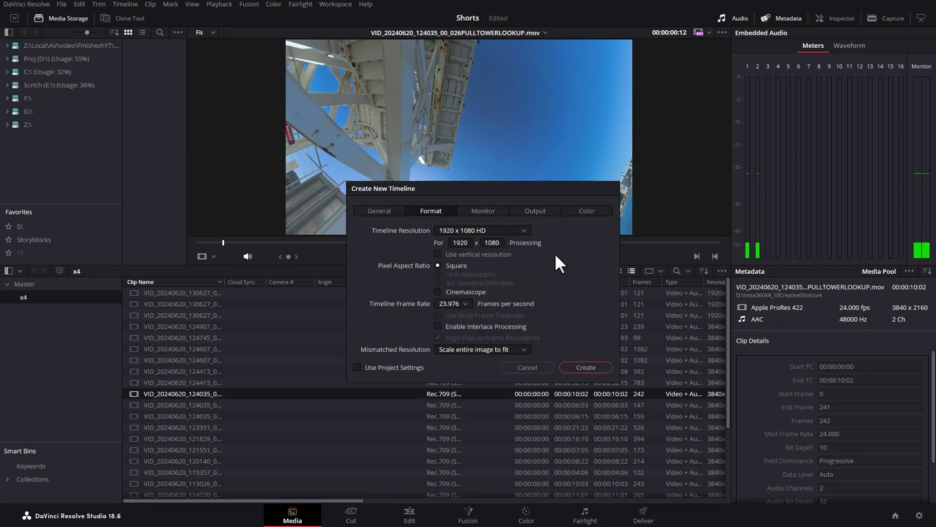
{"action": "left_click", "coordinate": [437, 254]}
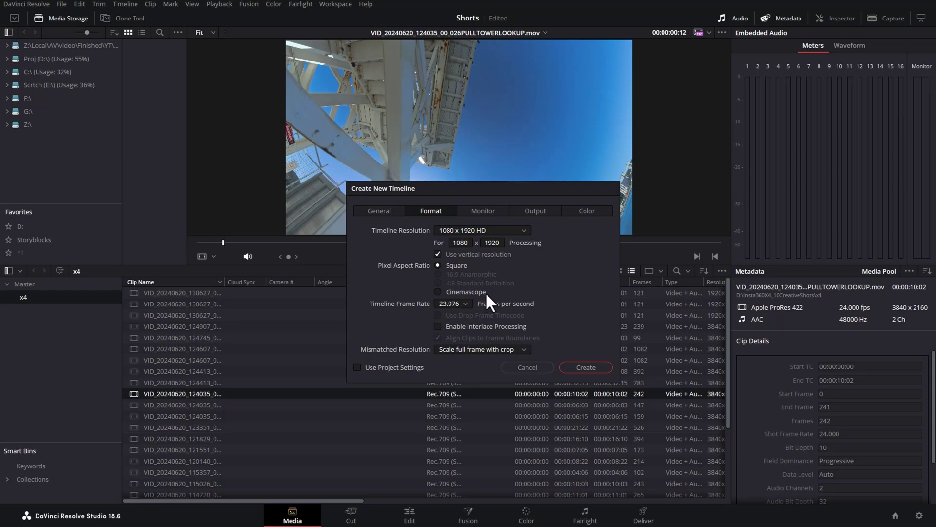
- Keep the frame rate at 23.976 fps, review the Color settings, and create Short1
{"action": "left_click", "coordinate": [469, 302]}
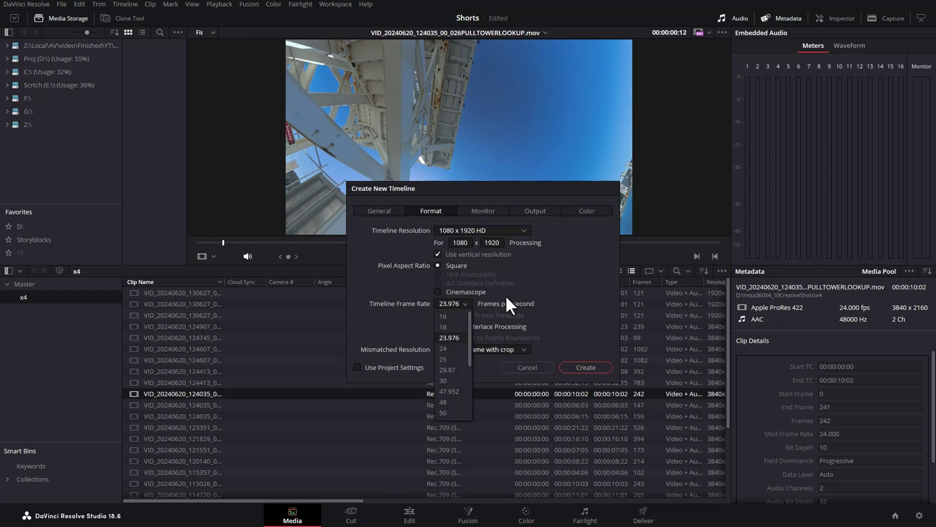
{"action": "left_click", "coordinate": [506, 300]}
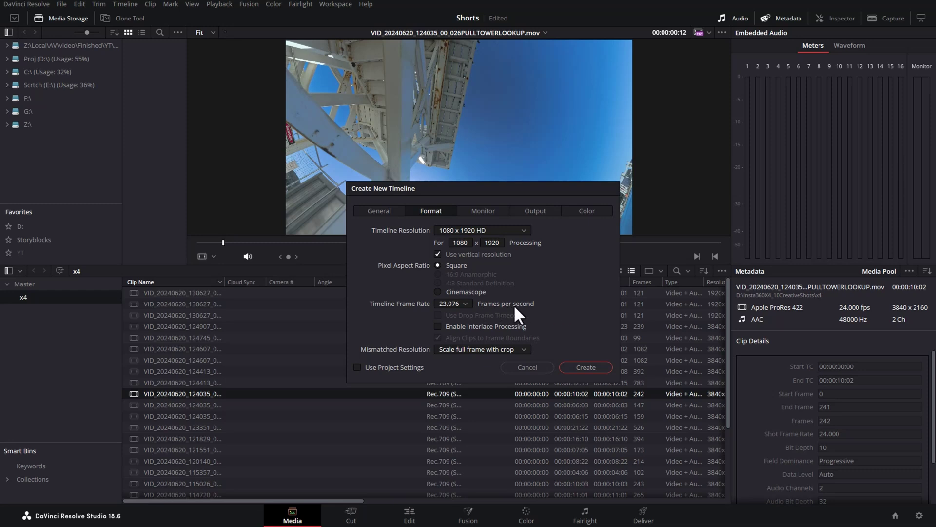
{"action": "left_click", "coordinate": [584, 211]}
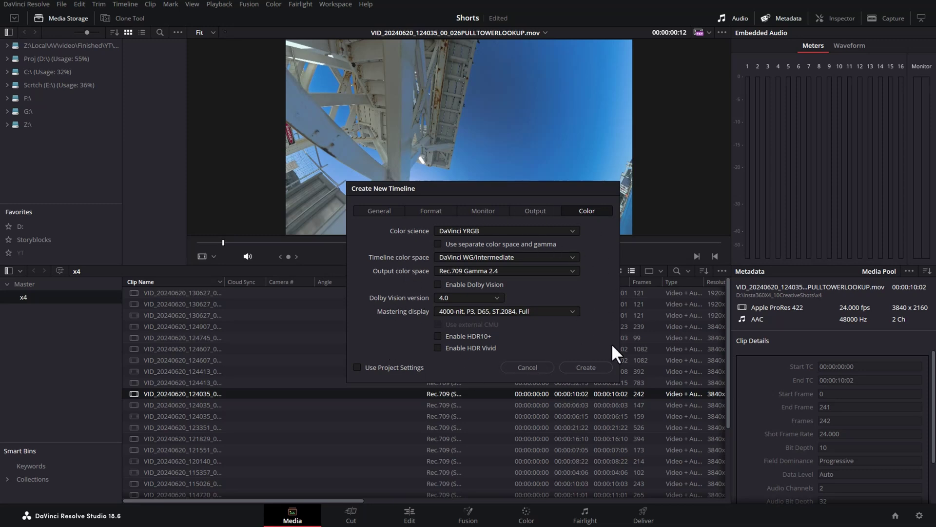
{"action": "left_click", "coordinate": [585, 368]}
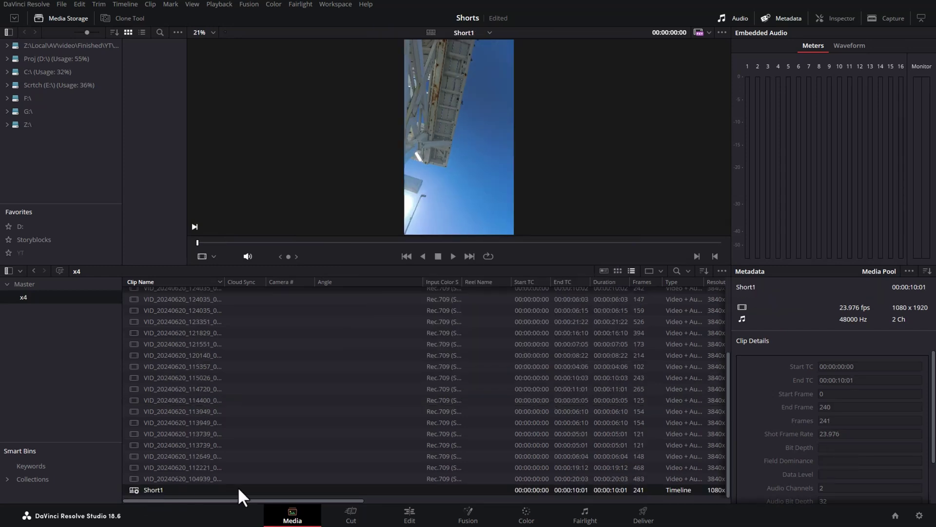
- Open Short1 on the Edit page with an enlarged timeline zoomed out past the tower clip
{"action": "left_click", "coordinate": [424, 512]}
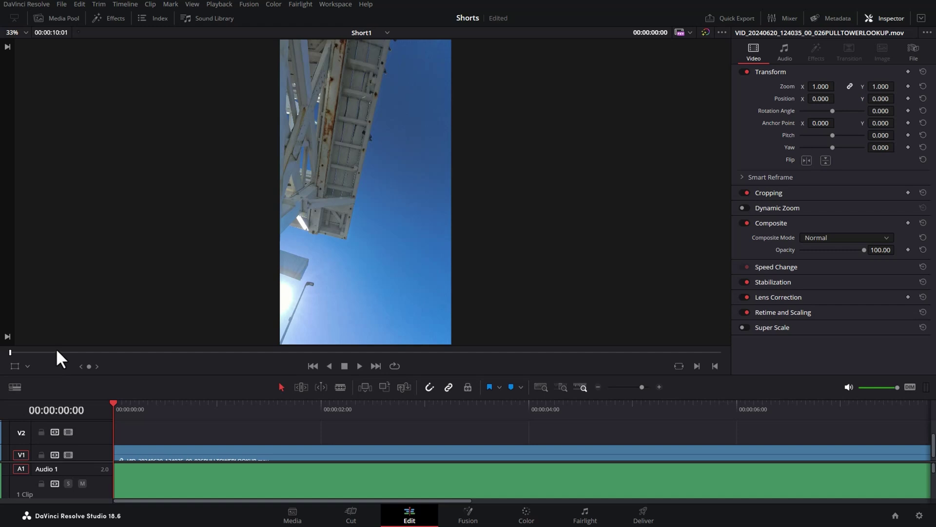
{"action": "left_click_drag", "start_coordinate": [56, 351], "coordinate": [118, 361]}
{"action": "left_click_drag", "start_coordinate": [153, 376], "coordinate": [169, 263]}
{"action": "left_click", "coordinate": [234, 272]}
{"action": "key", "text": "shift+z"}
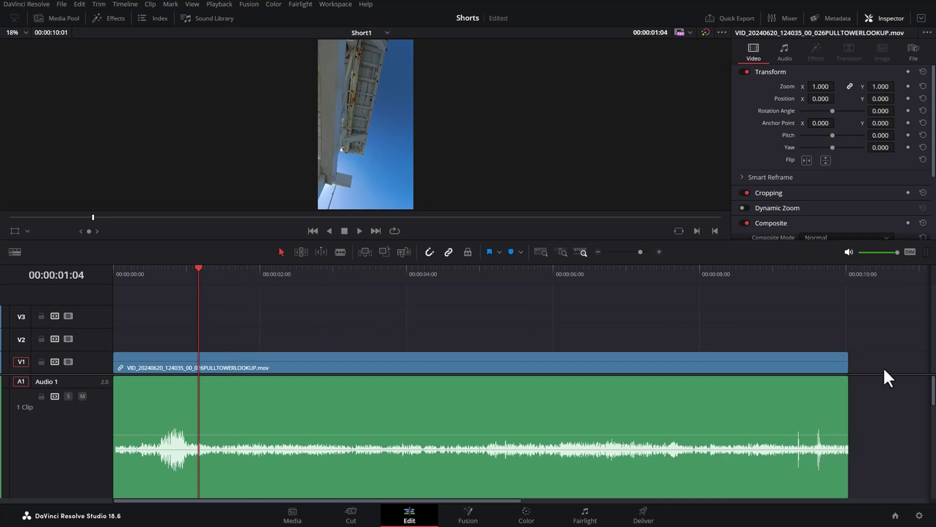
{"action": "left_click", "coordinate": [660, 272]}
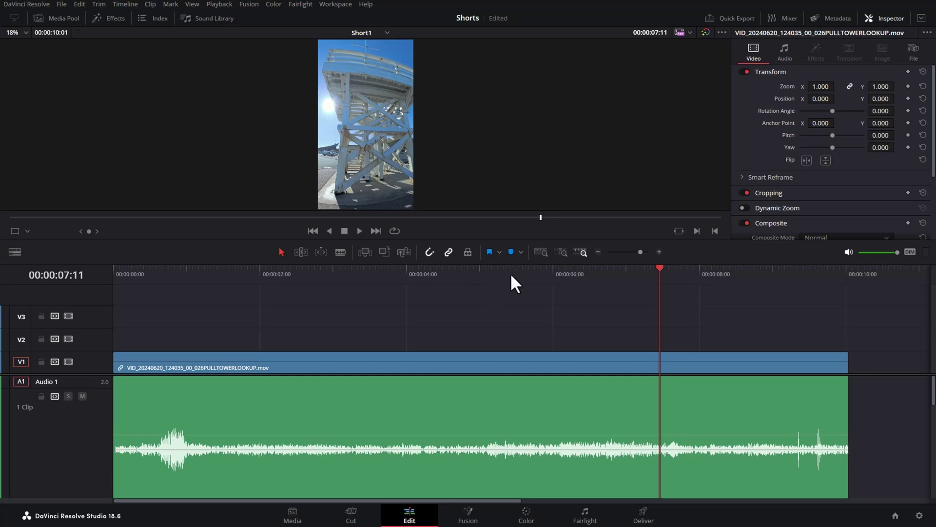
{"action": "key", "text": "ctrl+minus"}
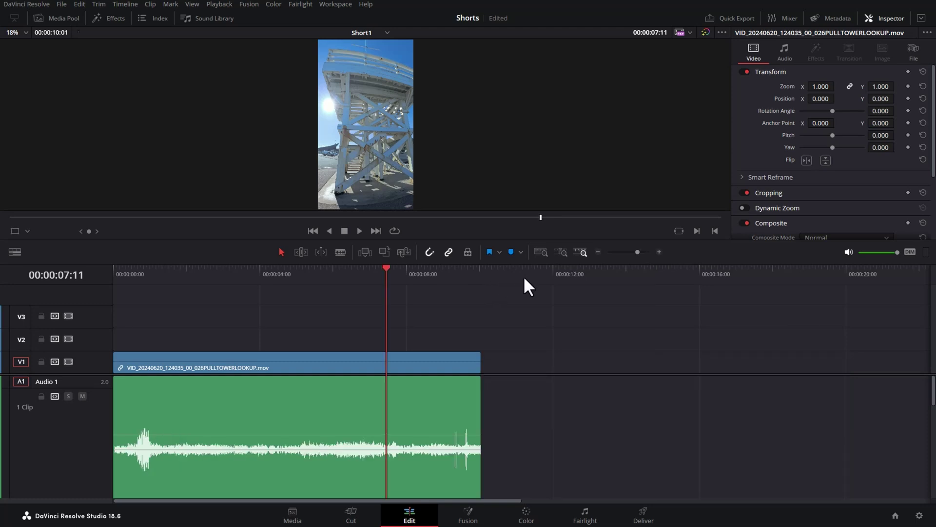
{"action": "key", "text": "ctrl+minus"}
{"action": "key", "text": "ctrl+minus"}
{"action": "left_click_drag", "start_coordinate": [512, 272], "coordinate": [665, 273]}
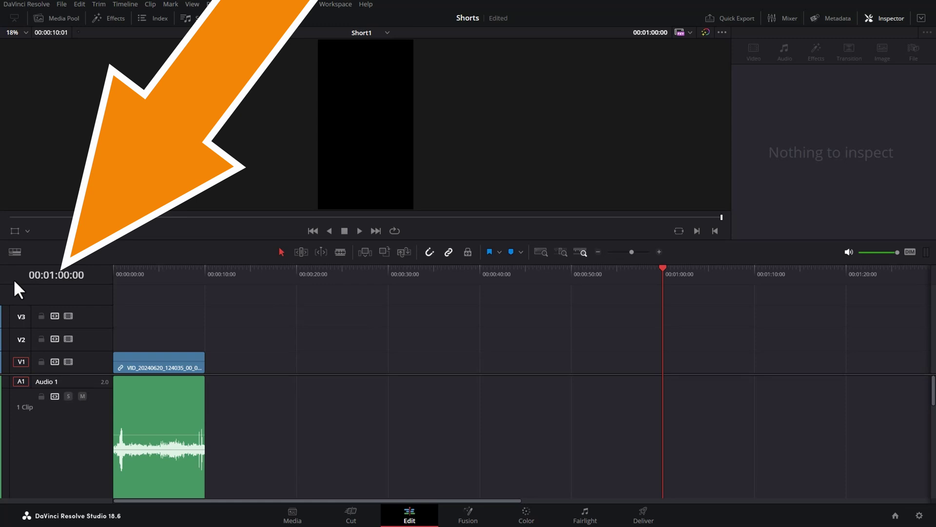
- Add a yellow marker named 'MAX' at 00:01:00:00
{"action": "key", "text": "m"}
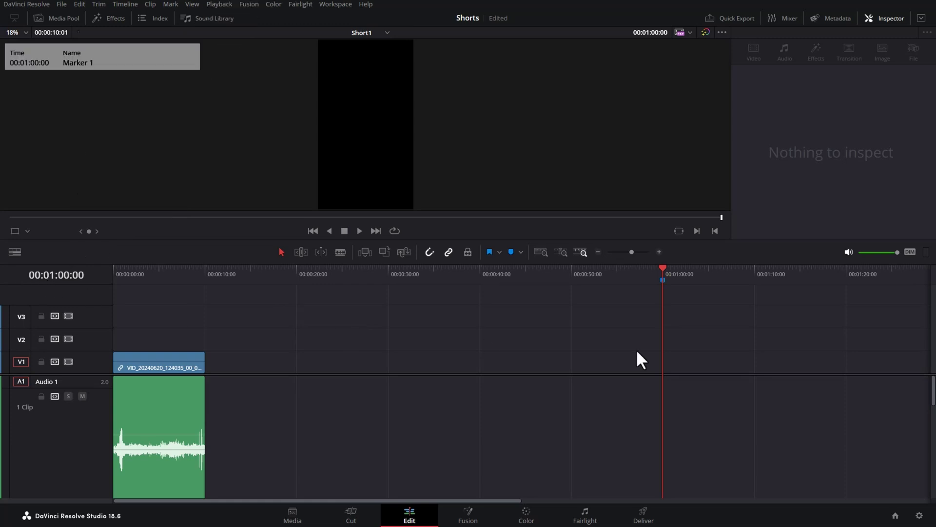
{"action": "key", "text": "m"}
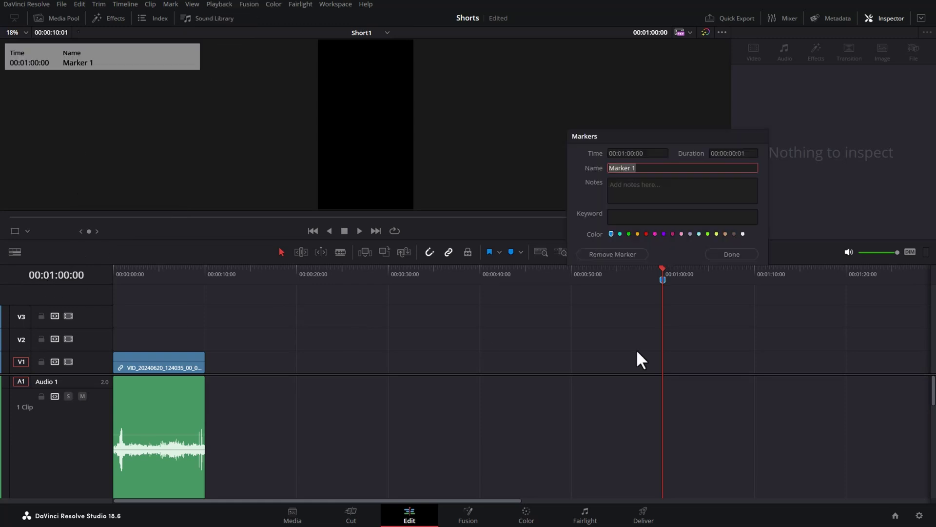
{"action": "type", "text": "MAX"}
{"action": "left_click", "coordinate": [637, 234]}
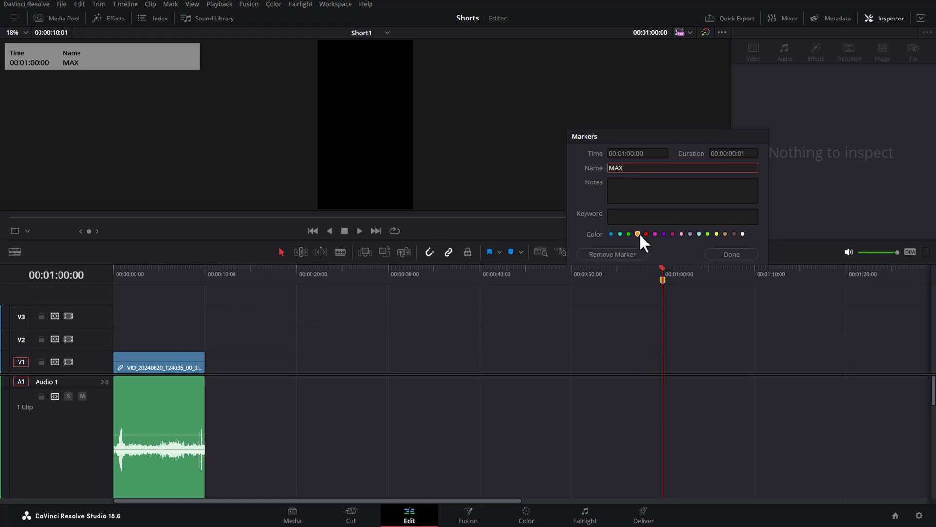
{"action": "left_click", "coordinate": [726, 253]}
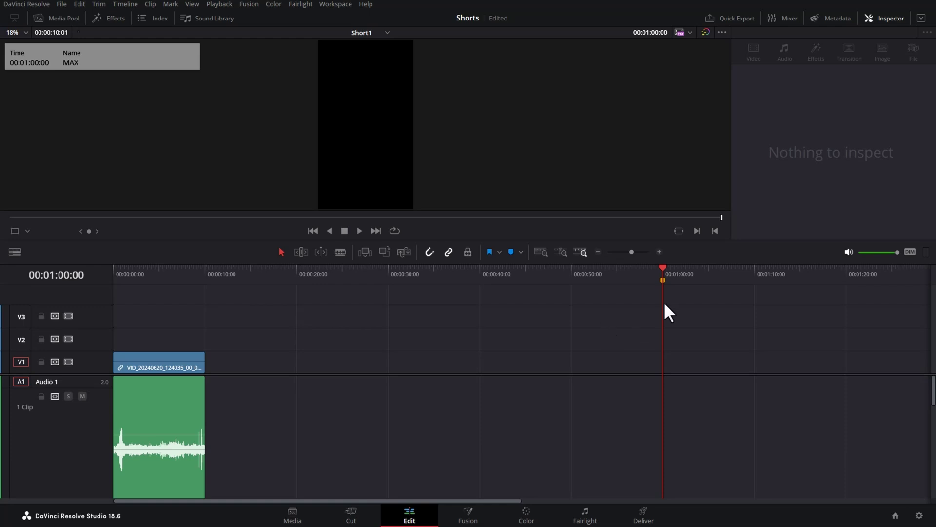
{"action": "left_click", "coordinate": [78, 4]}
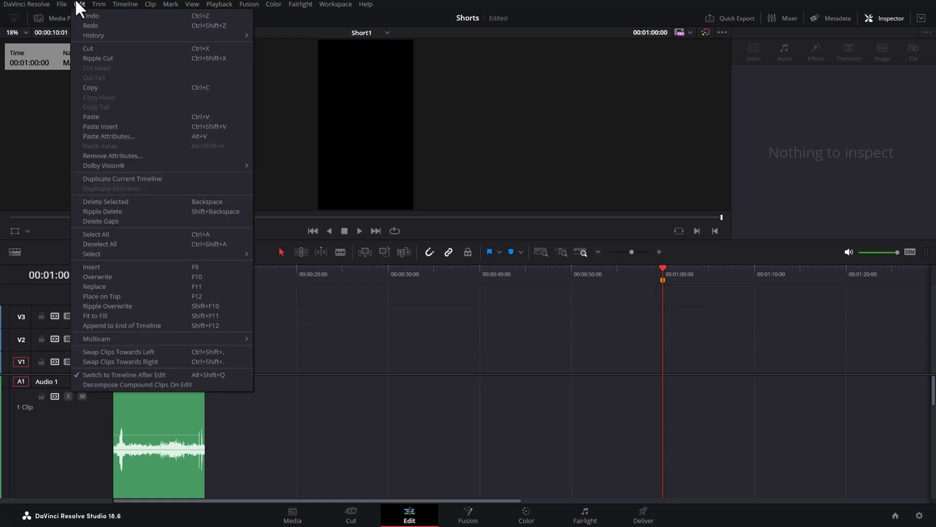
- Turn off Ripple Timeline Markers in the Timeline menu
{"action": "mouse_move", "coordinate": [129, 4]}
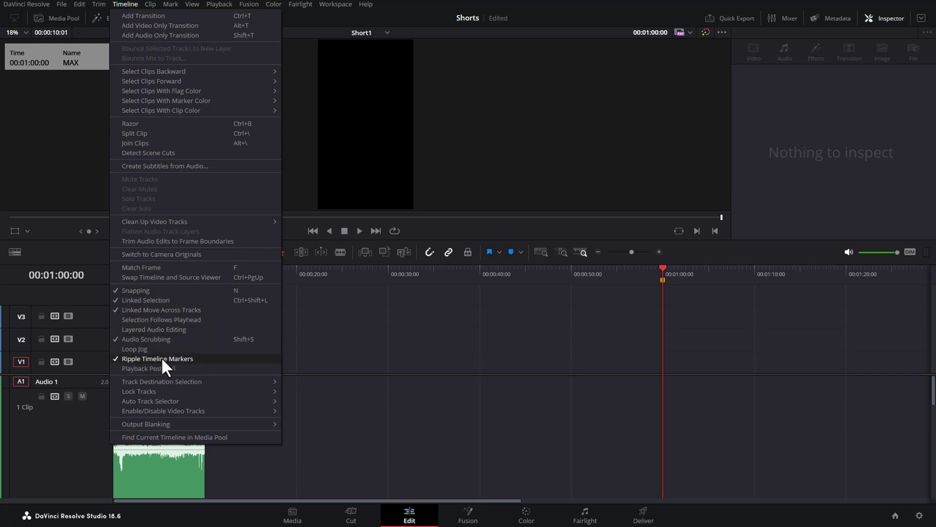
{"action": "left_click", "coordinate": [189, 359]}
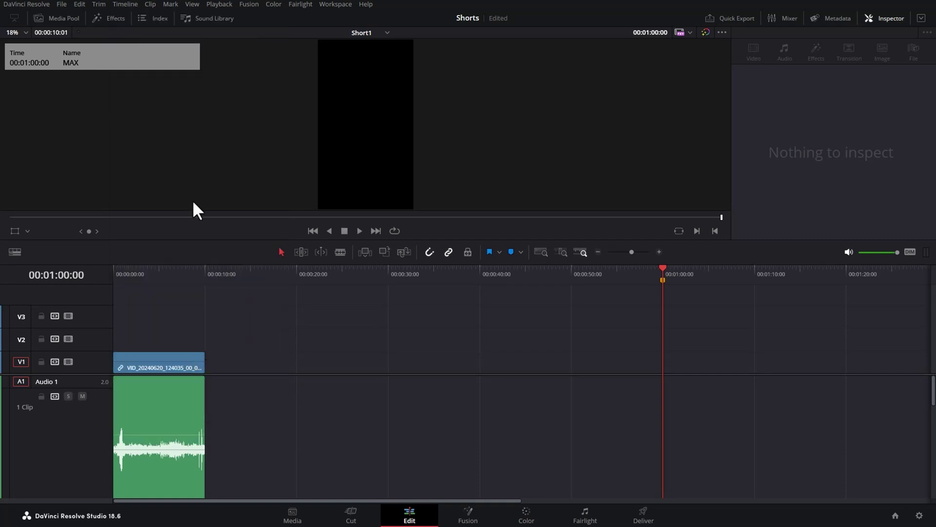
{"action": "left_click", "coordinate": [122, 4]}
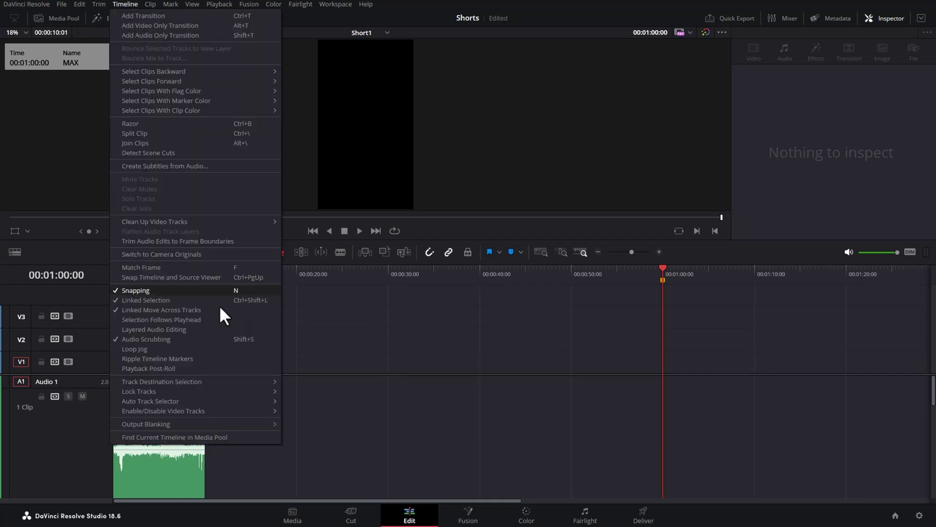
{"action": "left_click", "coordinate": [201, 356]}
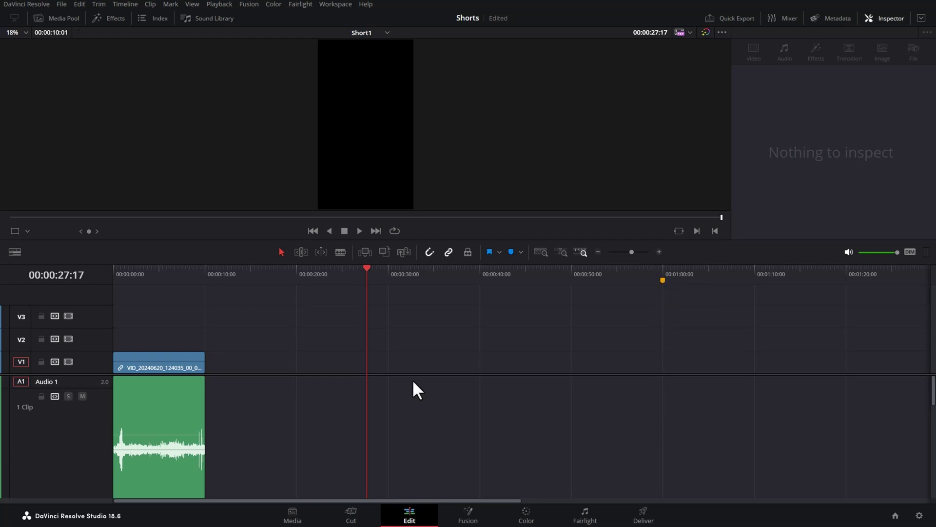
- Trim the last of the five clips to end at the MAX marker, then hide the Media Pool
{"action": "left_click", "coordinate": [55, 19]}
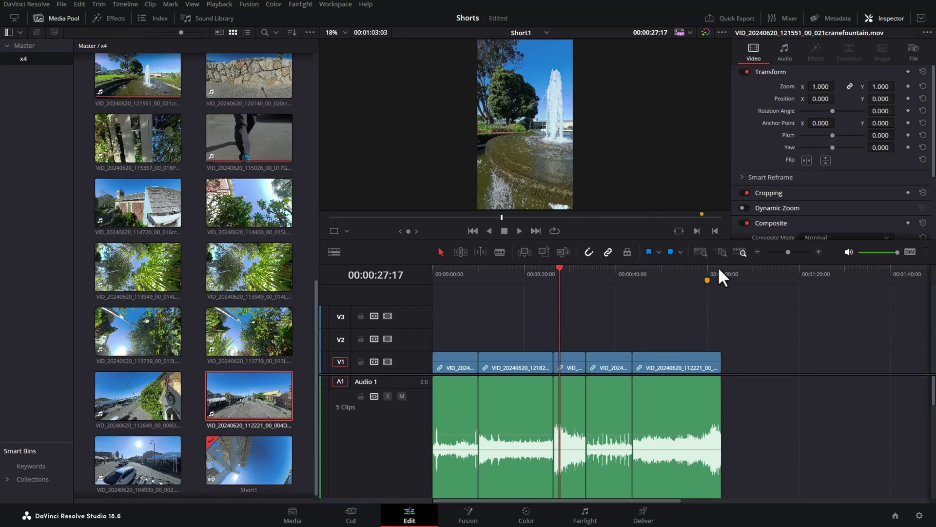
{"action": "left_click", "coordinate": [721, 273]}
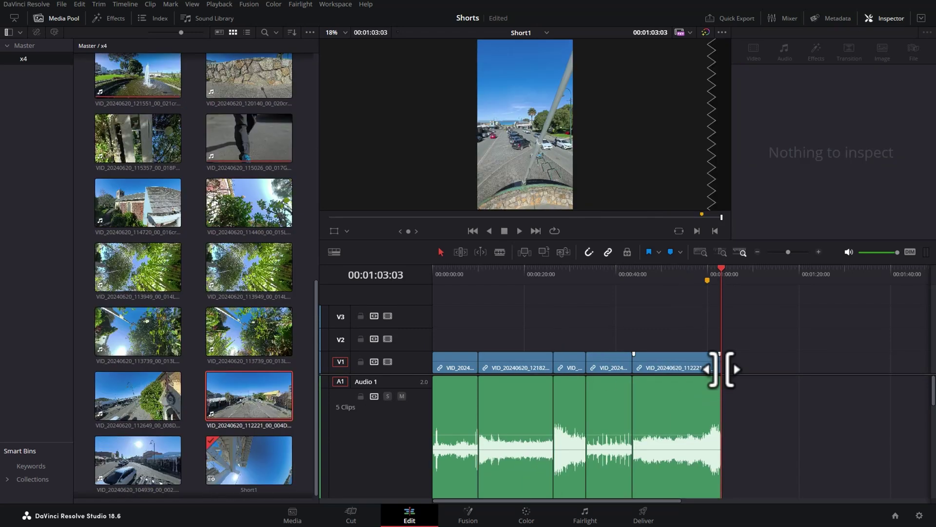
{"action": "left_click_drag", "start_coordinate": [721, 370], "coordinate": [708, 365]}
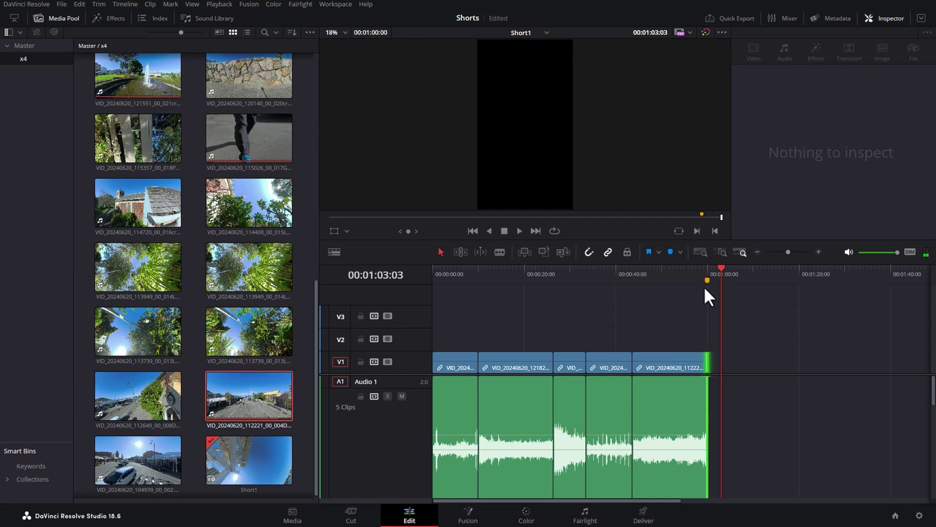
{"action": "left_click_drag", "start_coordinate": [703, 276], "coordinate": [454, 269]}
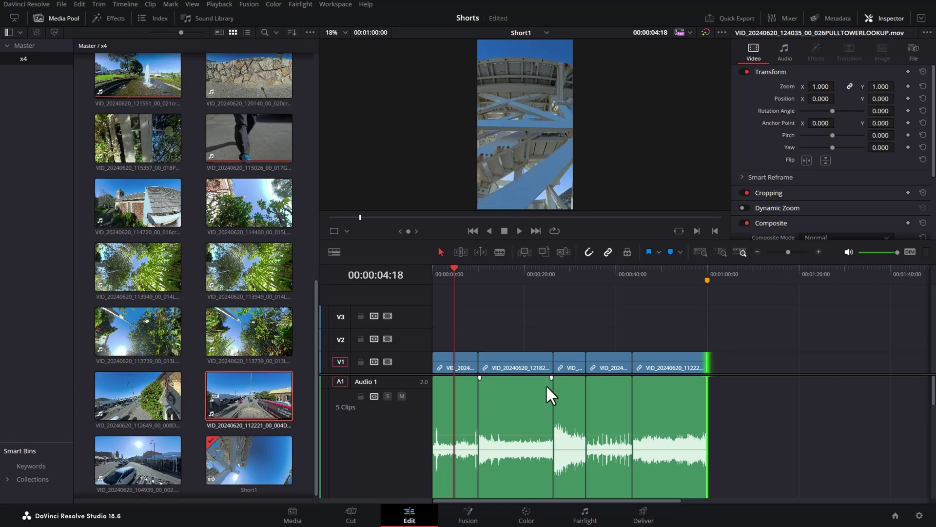
{"action": "left_click", "coordinate": [61, 20]}
- Enlarge the viewer and delete the Audio 1 track's clips
{"action": "left_click_drag", "start_coordinate": [199, 241], "coordinate": [198, 296]}
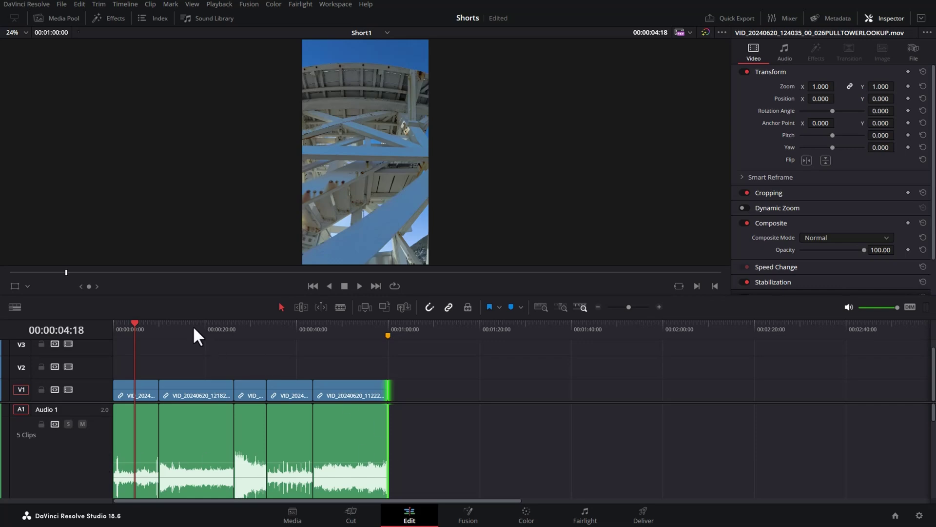
{"action": "mouse_move", "coordinate": [194, 328]}
{"action": "left_mouse_down"}
{"action": "mouse_move", "coordinate": [335, 329]}
{"action": "mouse_move", "coordinate": [198, 336]}
{"action": "left_mouse_up"}
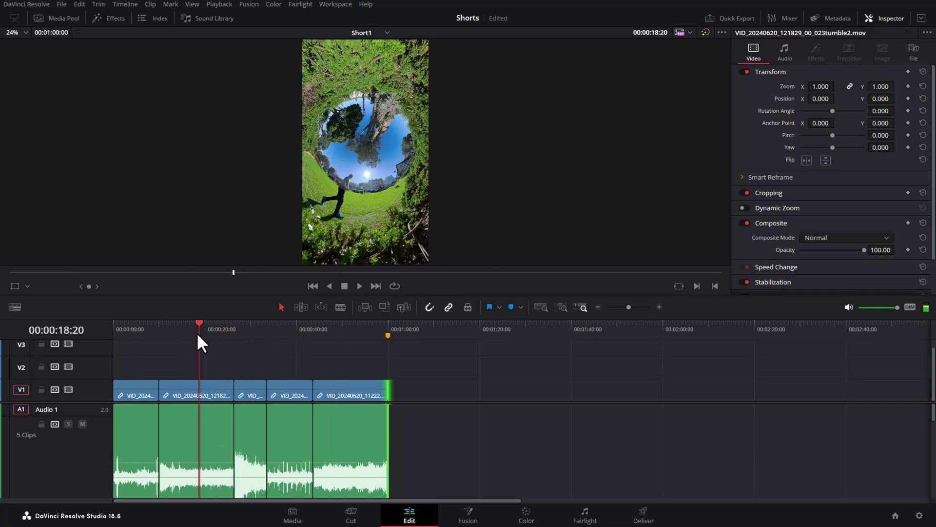
{"action": "right_click", "coordinate": [53, 411]}
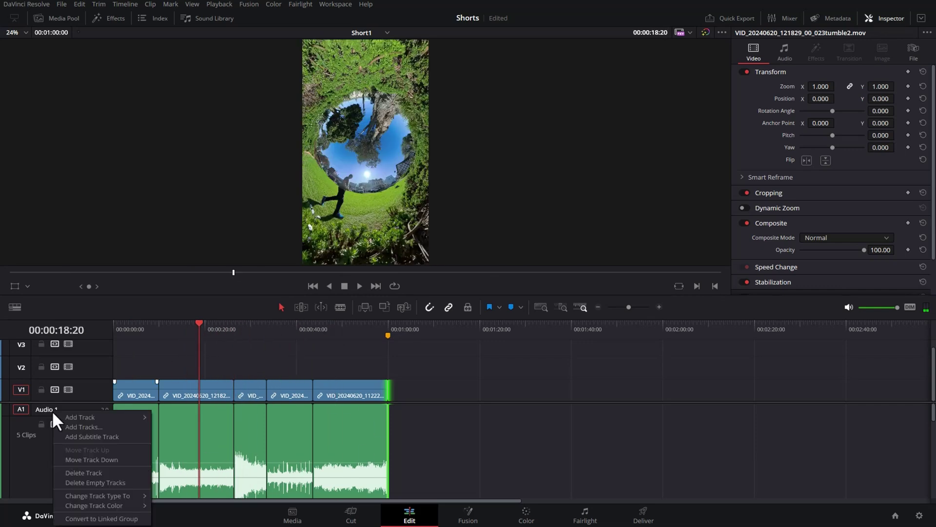
{"action": "left_click", "coordinate": [85, 471]}
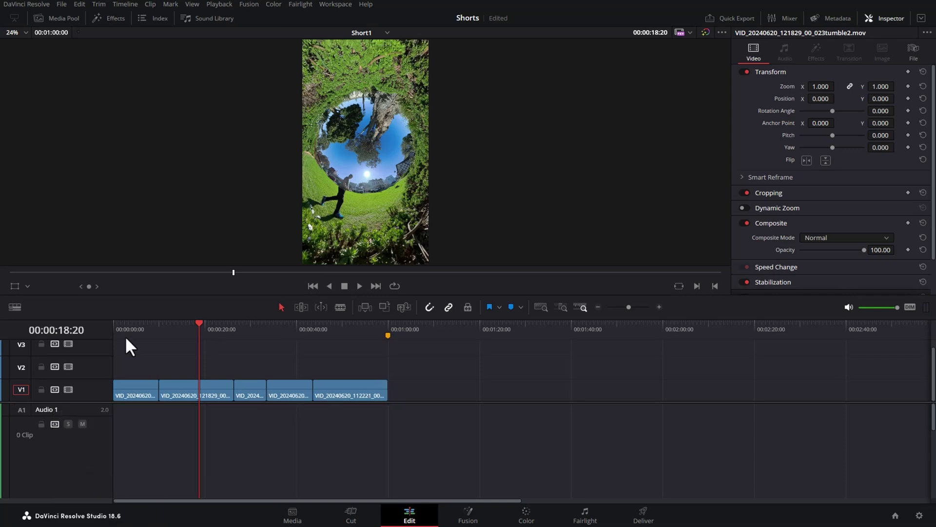
{"action": "mouse_move", "coordinate": [125, 329]}
{"action": "left_mouse_down"}
{"action": "mouse_move", "coordinate": [344, 325]}
{"action": "mouse_move", "coordinate": [133, 329]}
{"action": "left_mouse_up"}
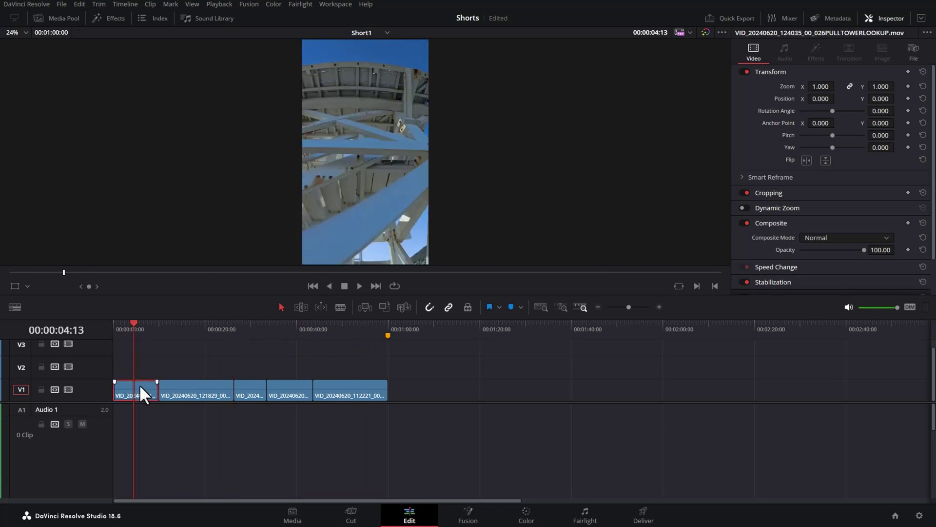
- Set the tower clip to zoom 1.000 with Position X 15, Y -10 in the Inspector
{"action": "left_click", "coordinate": [886, 19]}
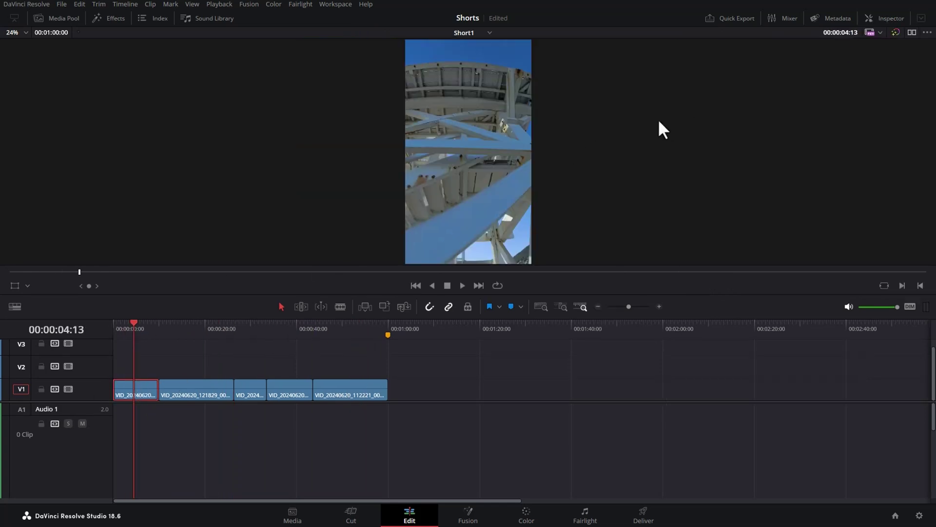
{"action": "left_click", "coordinate": [898, 20]}
{"action": "mouse_move", "coordinate": [820, 86]}
{"action": "left_mouse_down"}
{"action": "mouse_move", "coordinate": [839, 86]}
{"action": "mouse_move", "coordinate": [809, 86]}
{"action": "left_mouse_up"}
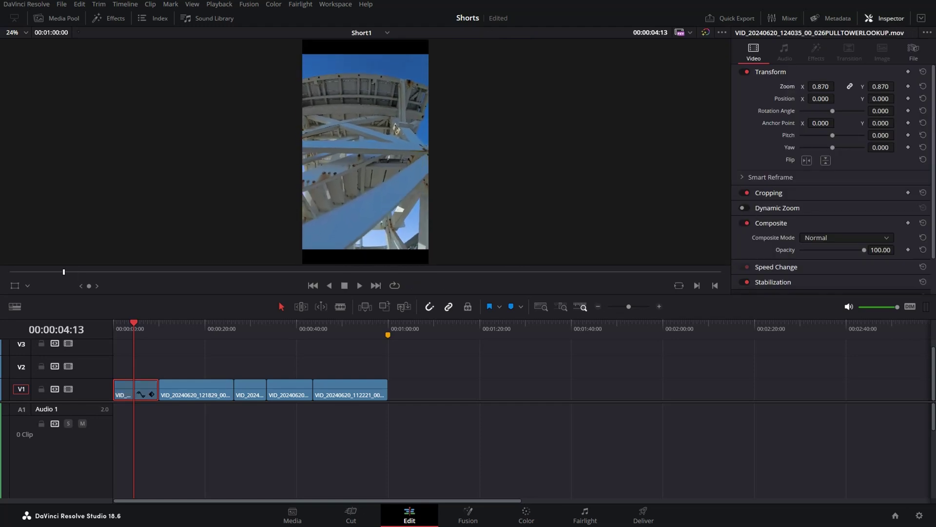
{"action": "double_click", "coordinate": [786, 86]}
{"action": "mouse_move", "coordinate": [821, 98]}
{"action": "left_mouse_down"}
{"action": "mouse_move", "coordinate": [794, 99]}
{"action": "mouse_move", "coordinate": [830, 98]}
{"action": "left_mouse_up"}
{"action": "mouse_move", "coordinate": [888, 99]}
{"action": "left_mouse_down"}
{"action": "mouse_move", "coordinate": [907, 98]}
{"action": "mouse_move", "coordinate": [872, 98]}
{"action": "left_mouse_up"}
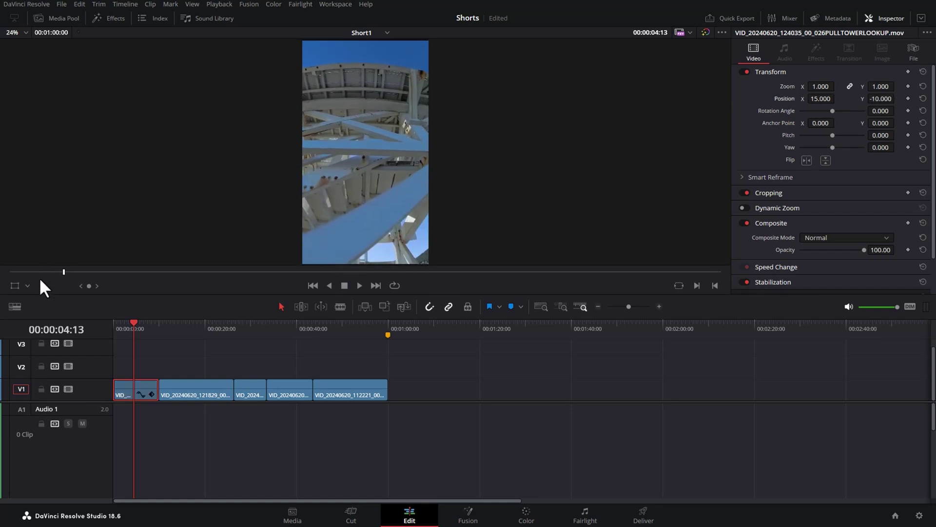
{"action": "left_click", "coordinate": [28, 285]}
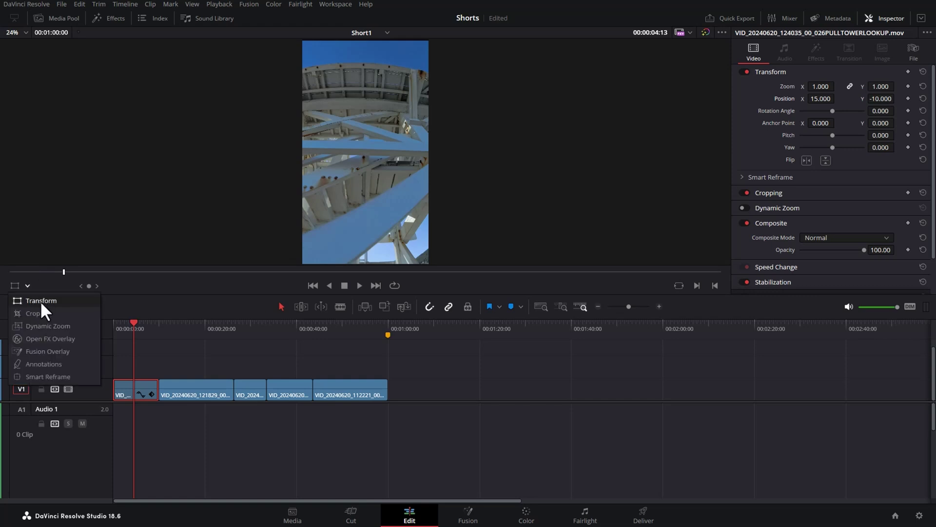
- Reset the tower clip's transform to centre and drag its handles until Zoom reads 1.505
{"action": "left_click", "coordinate": [40, 301]}
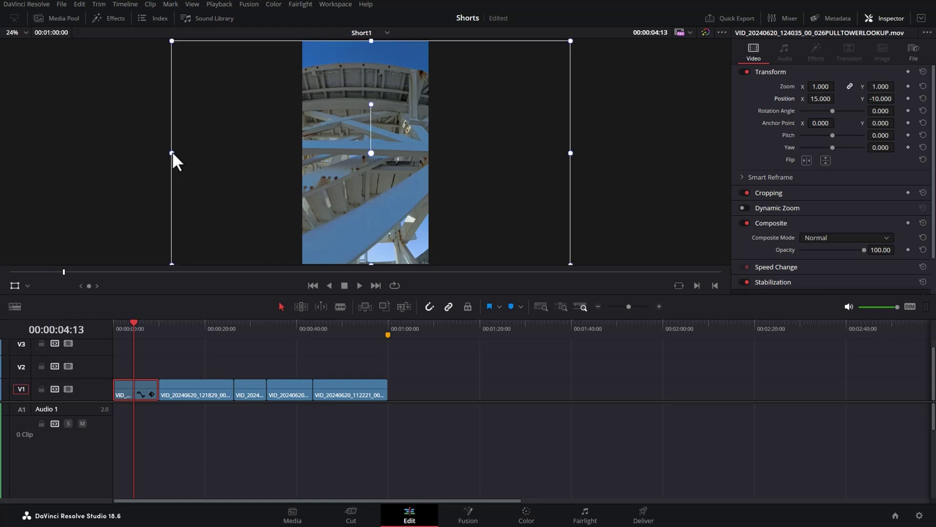
{"action": "left_click_drag", "start_coordinate": [172, 154], "coordinate": [355, 155]}
{"action": "left_click_drag", "start_coordinate": [552, 161], "coordinate": [508, 171]}
{"action": "key", "text": "ctrl+z"}
{"action": "key", "text": "ctrl+z"}
{"action": "left_click", "coordinate": [923, 73]}
{"action": "left_click_drag", "start_coordinate": [571, 153], "coordinate": [666, 161]}
{"action": "left_click_drag", "start_coordinate": [116, 325], "coordinate": [197, 326]}
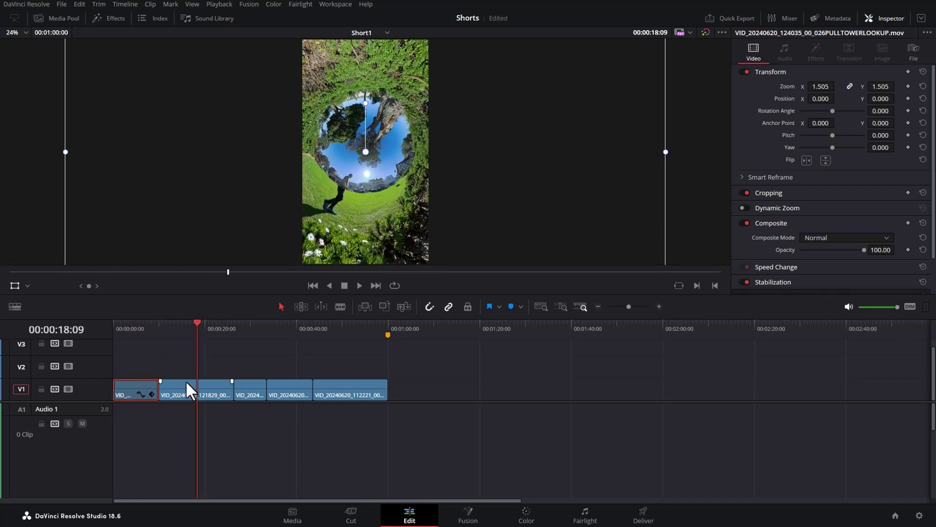
- Enlarge the tumble clip to 1.370 zoom and adjust its horizontal position
{"action": "left_click", "coordinate": [185, 390]}
{"action": "left_click_drag", "start_coordinate": [382, 180], "coordinate": [342, 205]}
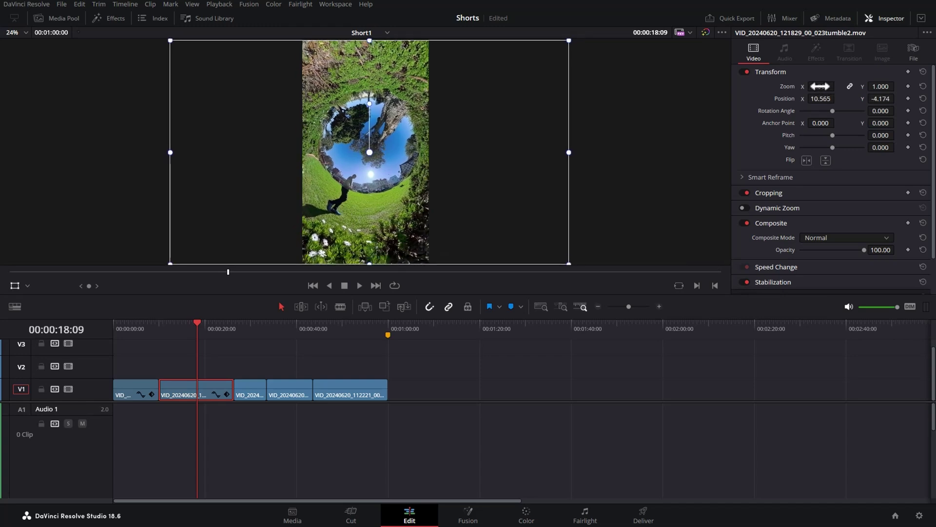
{"action": "left_click_drag", "start_coordinate": [819, 87], "coordinate": [839, 86]}
{"action": "left_click_drag", "start_coordinate": [250, 325], "coordinate": [252, 331]}
{"action": "left_click_drag", "start_coordinate": [824, 99], "coordinate": [852, 99]}
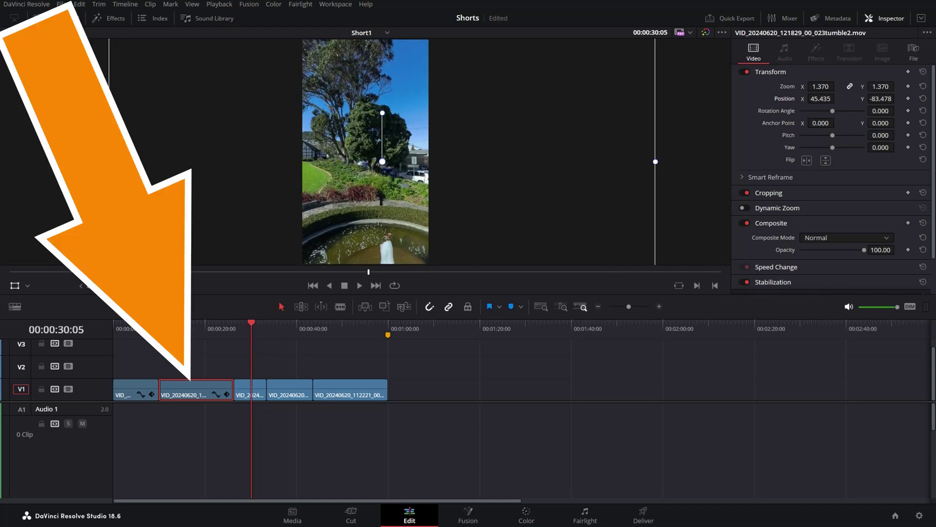
{"action": "key", "text": "ctrl+z"}
- Shift the crane fountain clip sideways, then scrub through the GIANTFOOT and street clips
{"action": "left_click", "coordinate": [242, 381]}
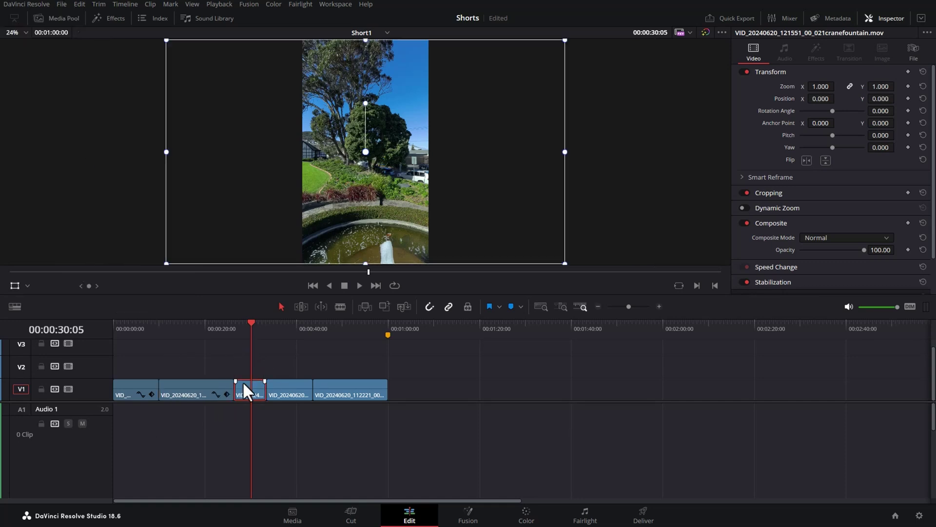
{"action": "mouse_move", "coordinate": [826, 98]}
{"action": "left_mouse_down"}
{"action": "mouse_move", "coordinate": [845, 99]}
{"action": "mouse_move", "coordinate": [836, 99]}
{"action": "left_mouse_up"}
{"action": "left_click_drag", "start_coordinate": [254, 324], "coordinate": [290, 325]}
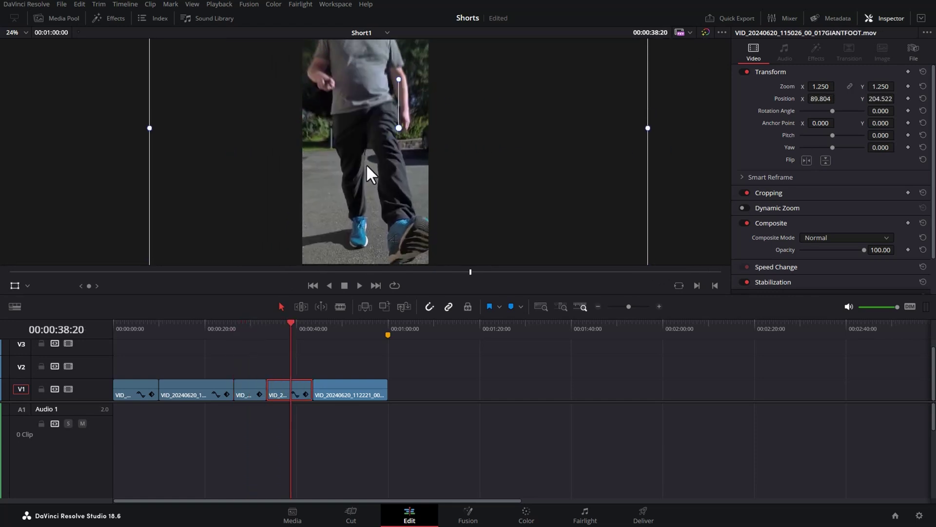
{"action": "left_click", "coordinate": [329, 326]}
{"action": "mouse_move", "coordinate": [326, 328]}
{"action": "left_mouse_down"}
{"action": "mouse_move", "coordinate": [382, 329]}
{"action": "mouse_move", "coordinate": [341, 332]}
{"action": "left_mouse_up"}
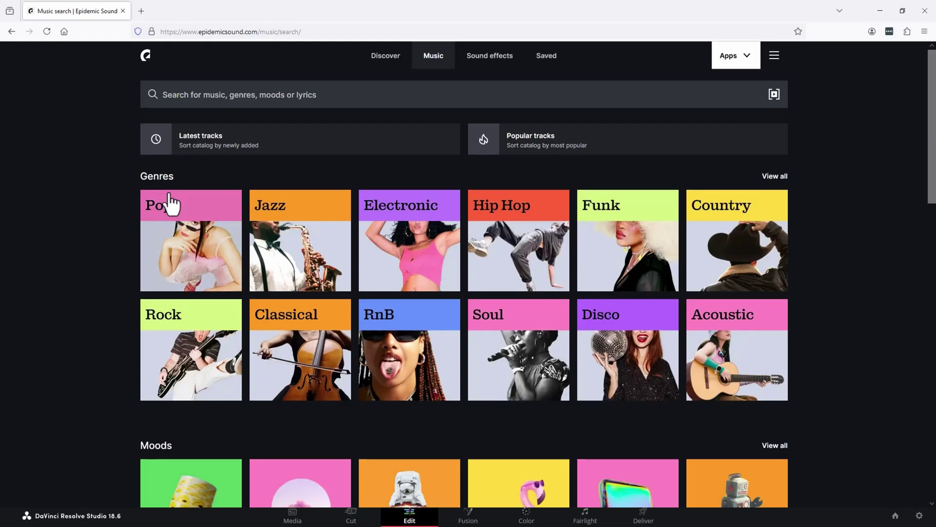
- Download 'Red Alert' from the Electronic genre as WAV and drag it into Resolve
{"action": "left_click", "coordinate": [425, 238]}
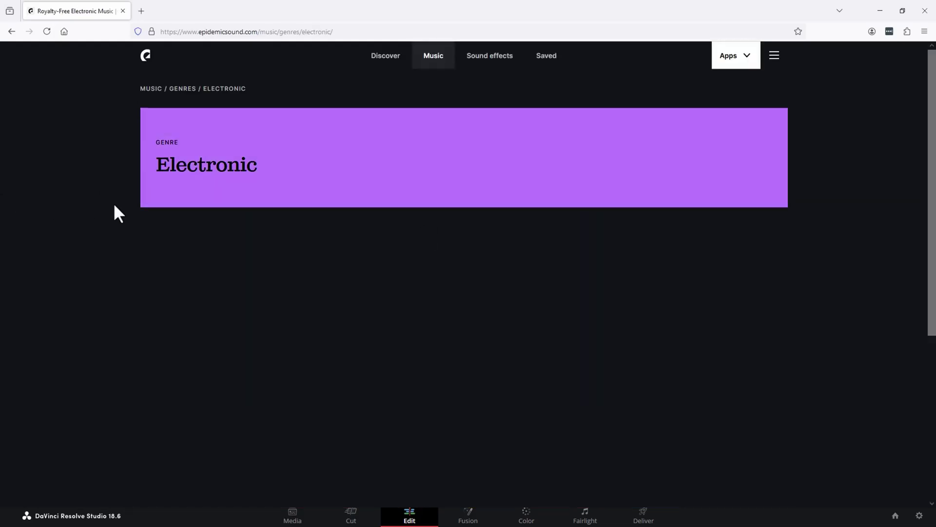
{"action": "scroll", "coordinate": [75, 197], "scroll_direction": "down", "scroll_amount": 5}
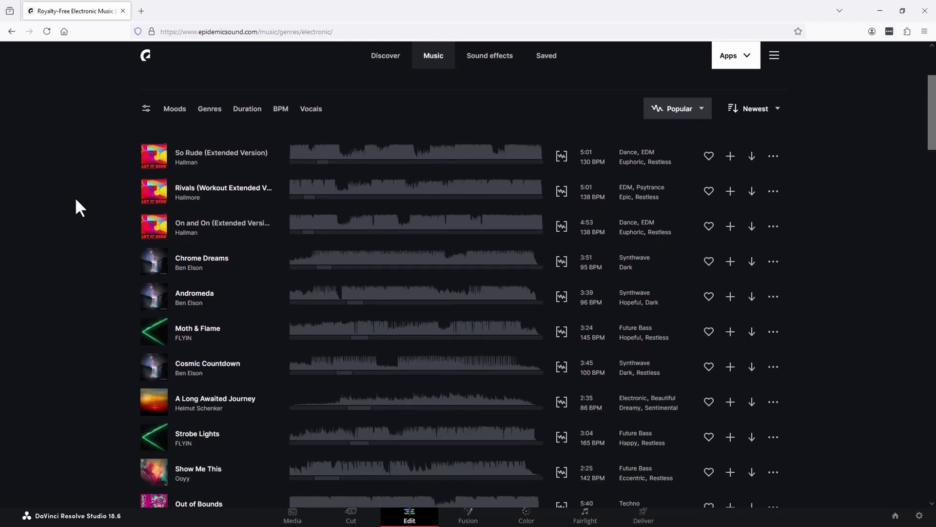
{"action": "scroll", "coordinate": [75, 197], "scroll_direction": "down", "scroll_amount": 3}
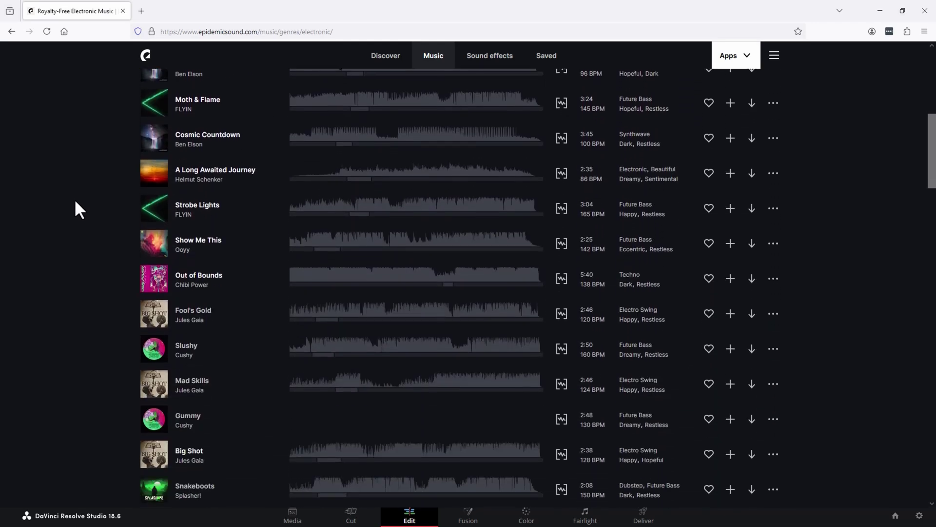
{"action": "scroll", "coordinate": [74, 199], "scroll_direction": "down", "scroll_amount": 4}
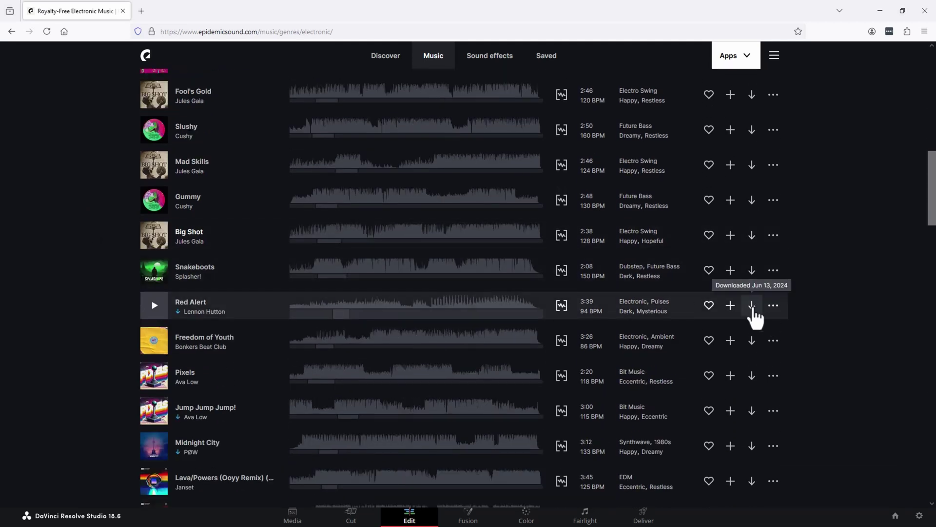
{"action": "left_click", "coordinate": [751, 306]}
{"action": "left_click", "coordinate": [599, 369]}
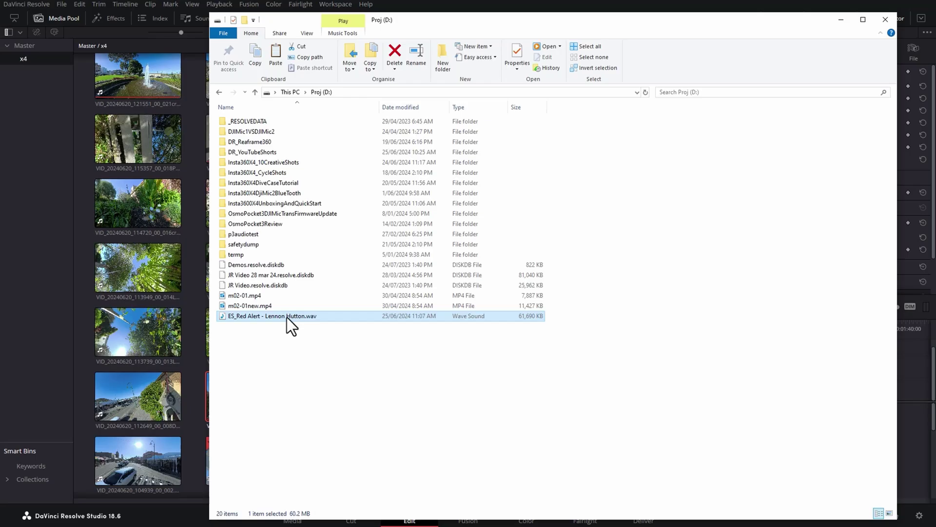
{"action": "left_click_drag", "start_coordinate": [288, 316], "coordinate": [18, 42]}
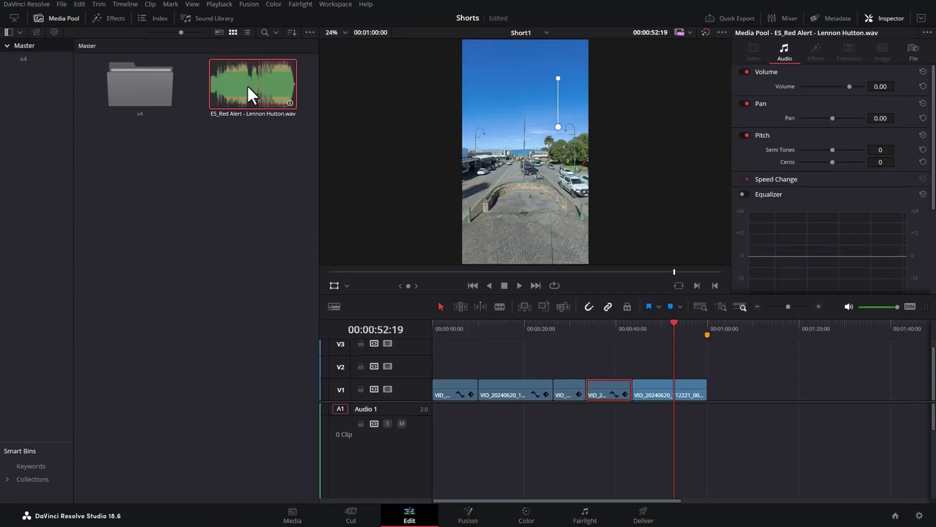
- Place Red Alert on A1, blade it at the video's end and delete the remainder
{"action": "left_click_drag", "start_coordinate": [262, 80], "coordinate": [432, 439]}
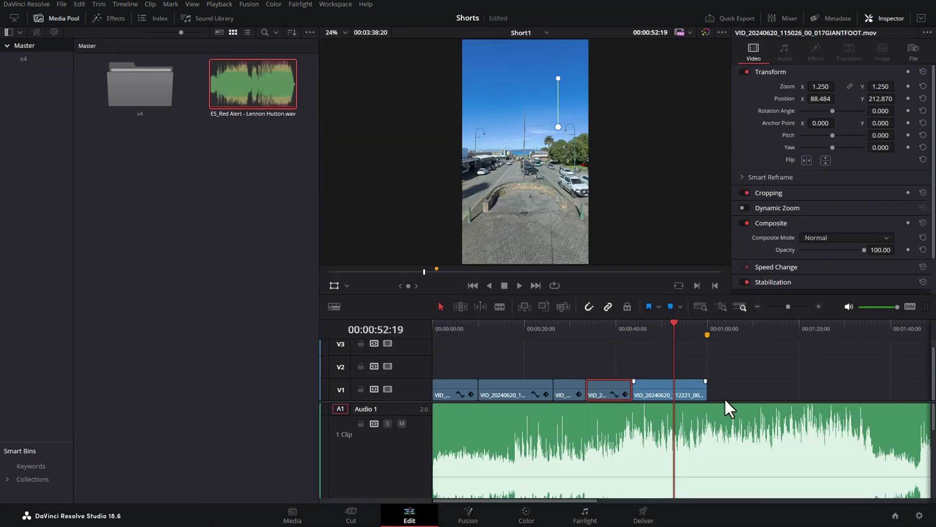
{"action": "left_click", "coordinate": [788, 333]}
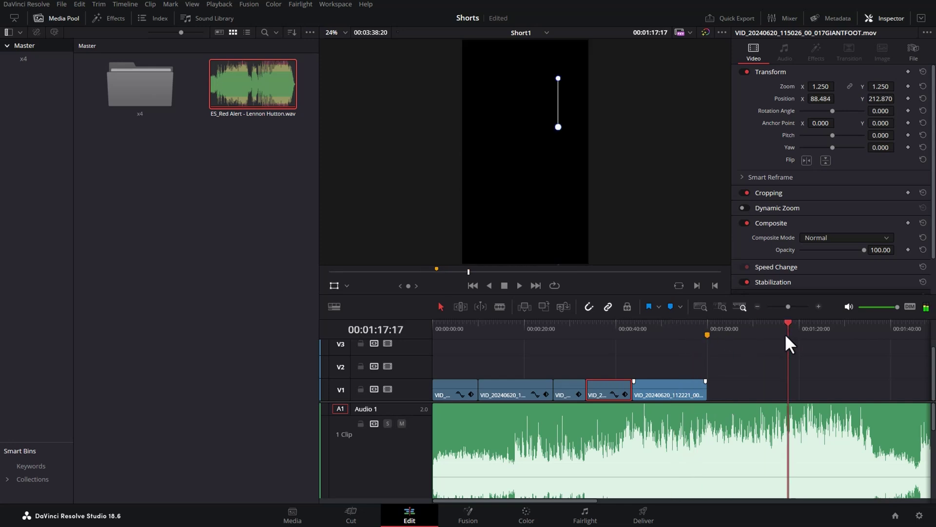
{"action": "left_click", "coordinate": [499, 307]}
{"action": "left_click", "coordinate": [707, 417]}
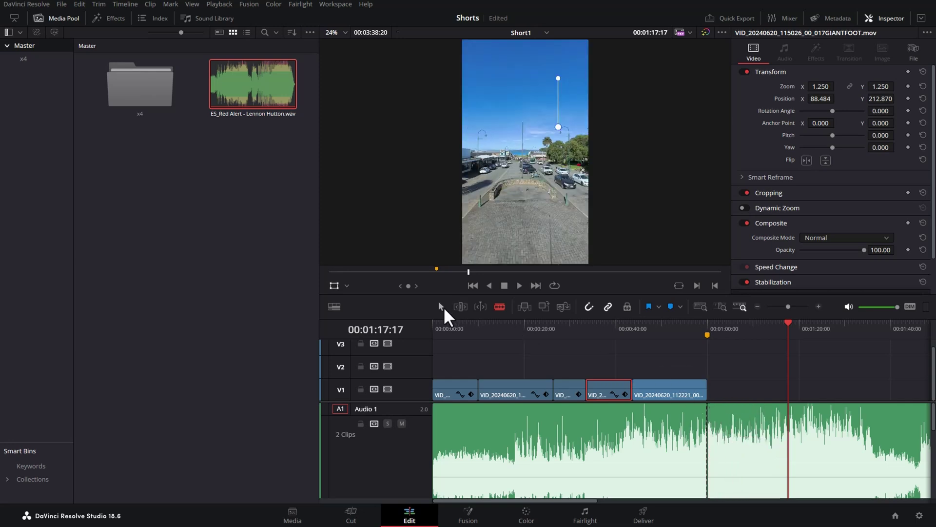
{"action": "left_click", "coordinate": [441, 306]}
{"action": "left_click", "coordinate": [733, 423]}
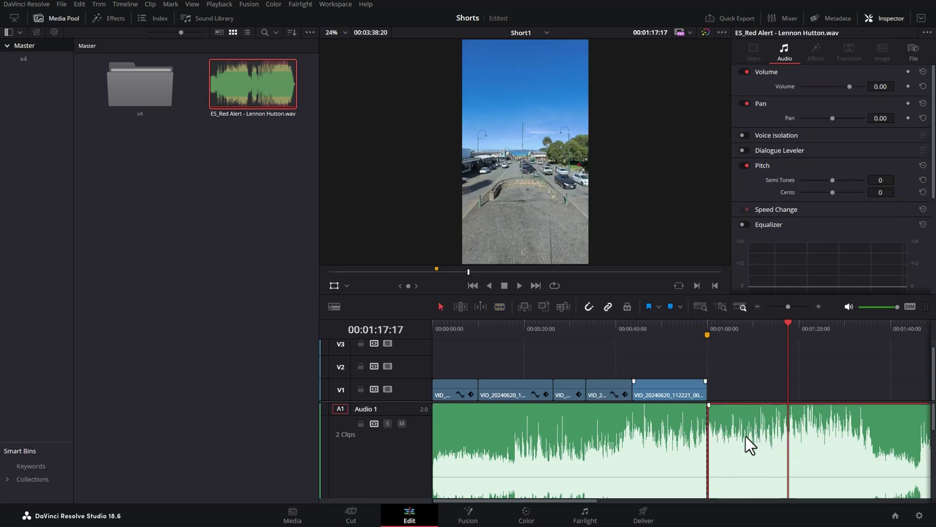
{"action": "key", "text": "Delete"}
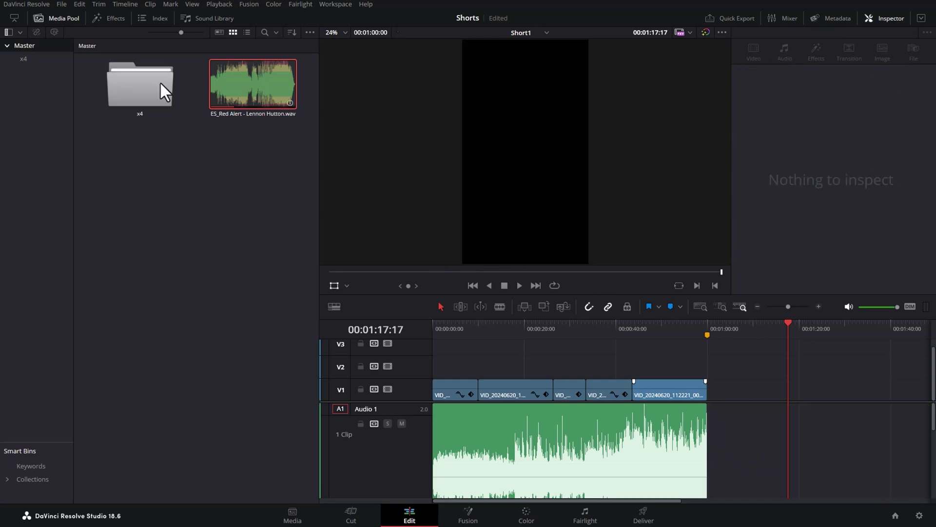
- Hide the Media Pool and move the playhead into the GIANTFOOT clip
{"action": "left_click", "coordinate": [61, 19]}
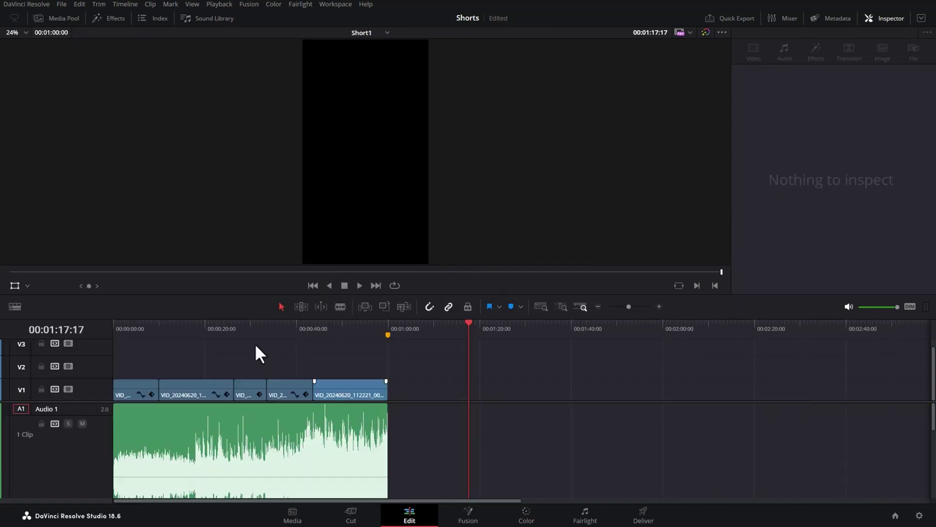
{"action": "left_click", "coordinate": [176, 337]}
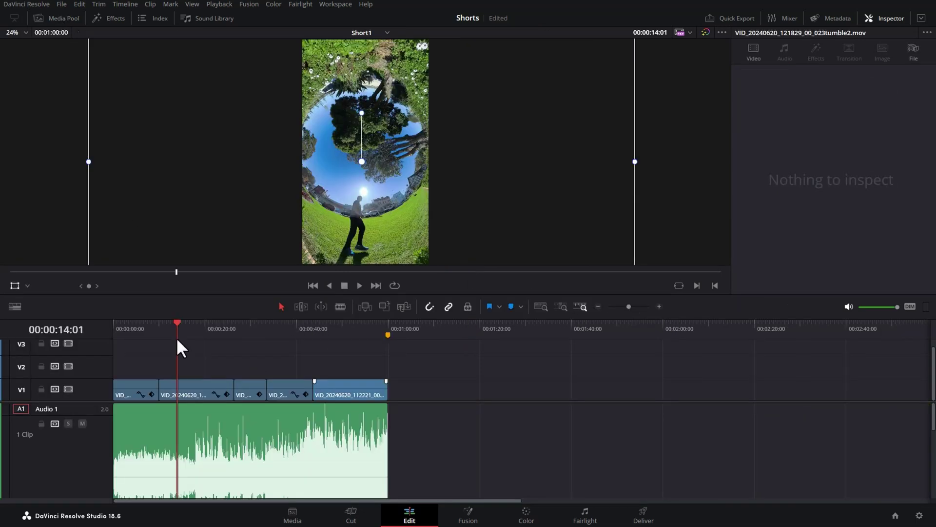
{"action": "left_click", "coordinate": [244, 330]}
{"action": "left_click", "coordinate": [279, 324]}
- Select the GIANTFOOT clip and reset its zoom and position
{"action": "left_click", "coordinate": [288, 391]}
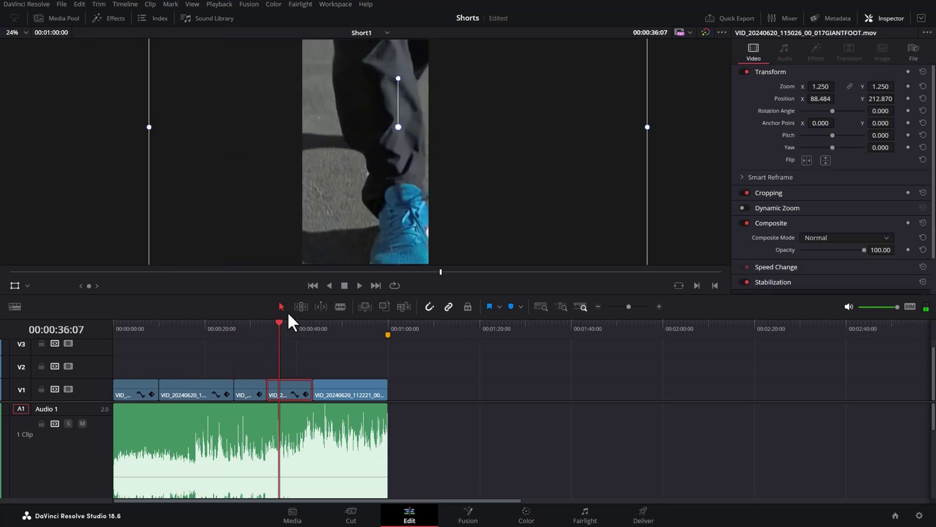
{"action": "left_click_drag", "start_coordinate": [293, 326], "coordinate": [291, 325]}
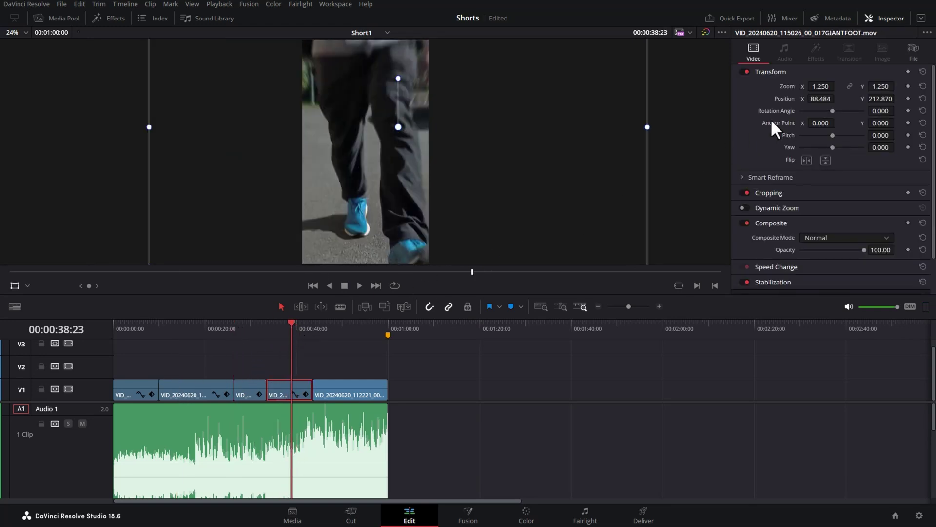
{"action": "left_click", "coordinate": [923, 71]}
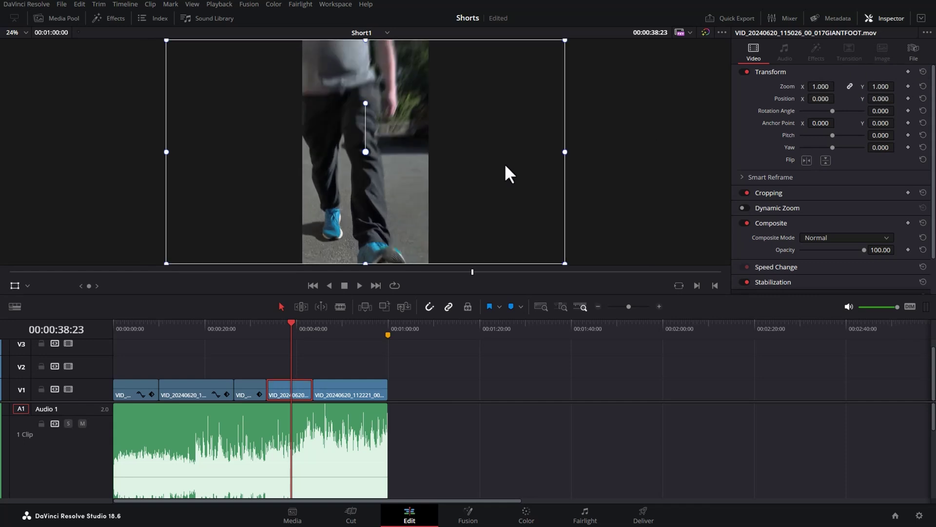
{"action": "key", "text": "shift+Left"}
{"action": "key", "text": "shift+Left"}
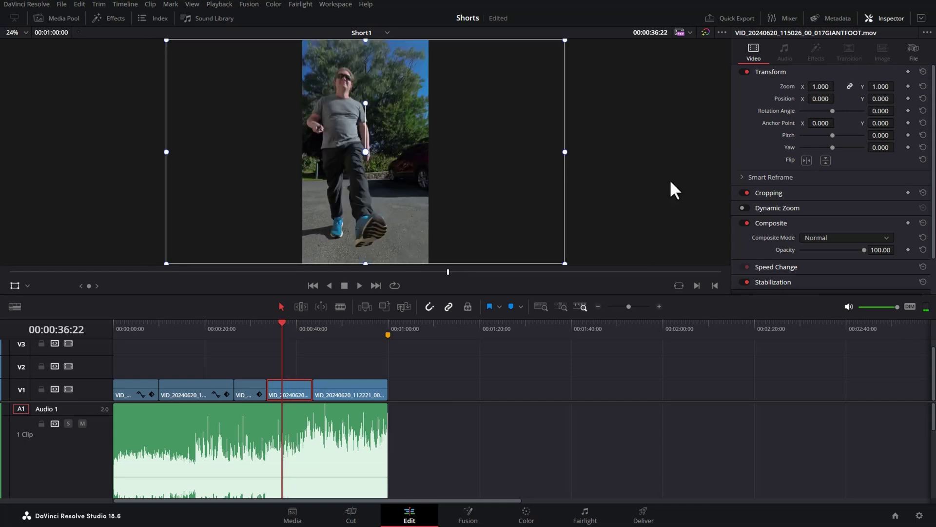
- Run Smart Reframe with Object of Interest on Auto and scrub to check the result
{"action": "left_click", "coordinate": [741, 175]}
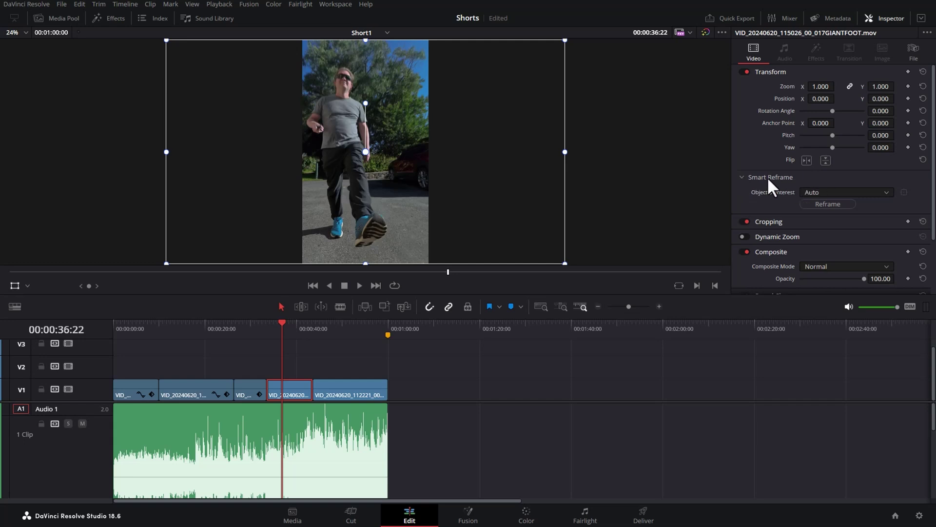
{"action": "left_click", "coordinate": [888, 188]}
{"action": "left_click", "coordinate": [830, 179]}
{"action": "left_click", "coordinate": [835, 202]}
{"action": "left_click_drag", "start_coordinate": [270, 327], "coordinate": [298, 328]}
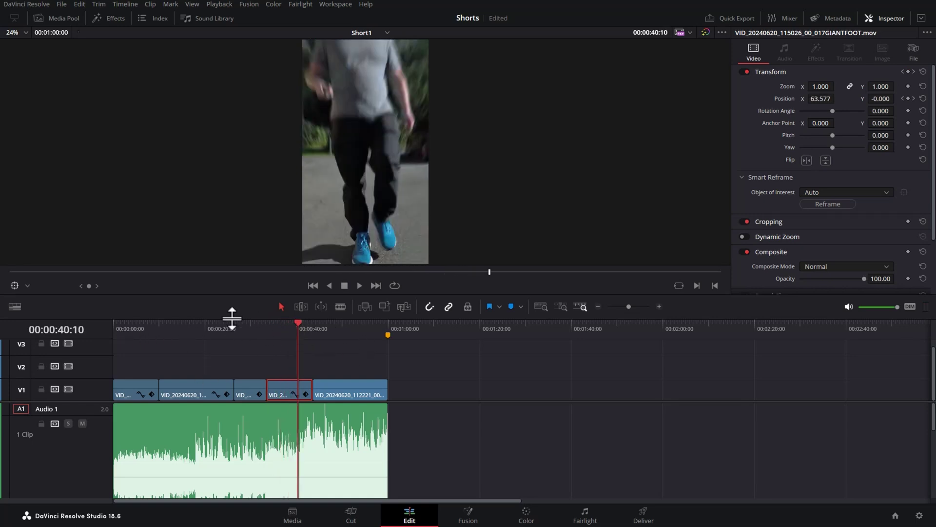
{"action": "key", "text": "Home"}
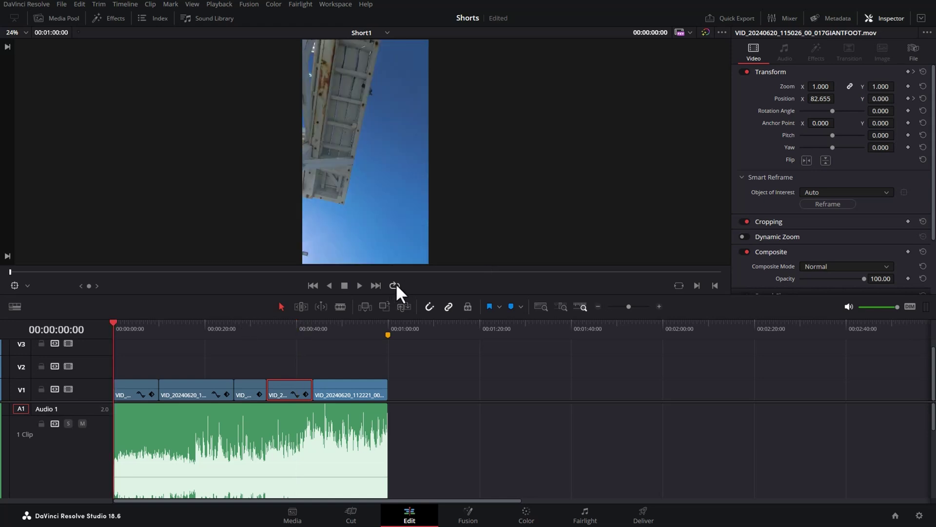
- Play the short with looping turned on, then jump back to the start
{"action": "left_click", "coordinate": [395, 286]}
{"action": "key", "text": "space"}
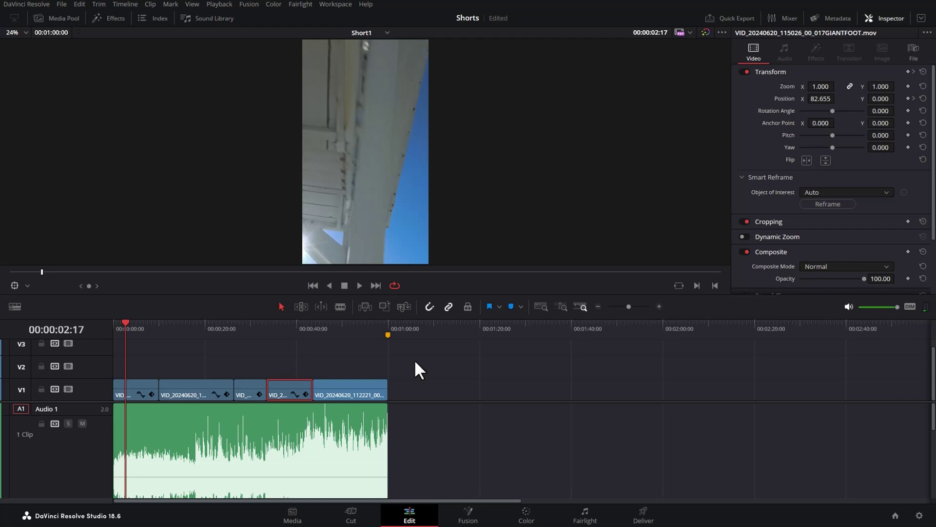
{"action": "key", "text": "Home"}
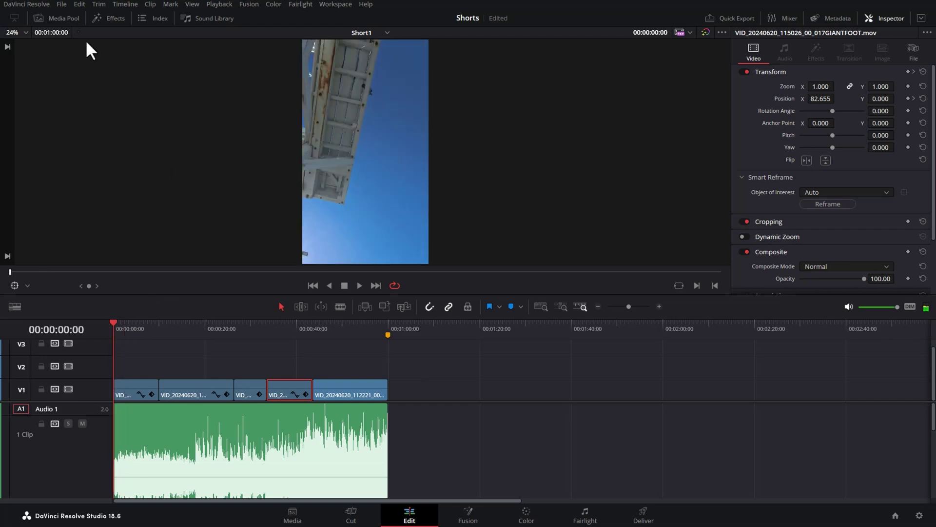
{"action": "left_click", "coordinate": [110, 17]}
- Add a Text title on V2 reading 'Insta360 / X4 / Creative / Shots' on separate lines
{"action": "left_click", "coordinate": [28, 85]}
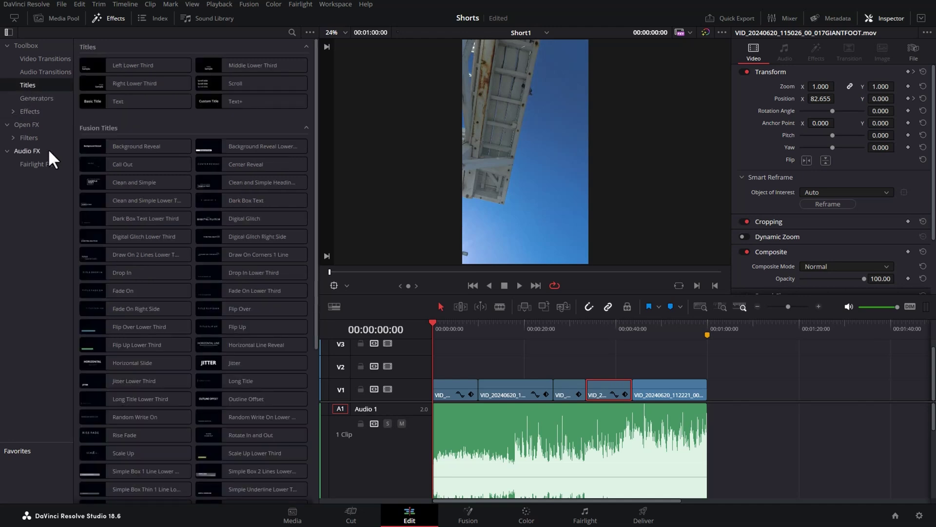
{"action": "left_click_drag", "start_coordinate": [100, 97], "coordinate": [433, 364]}
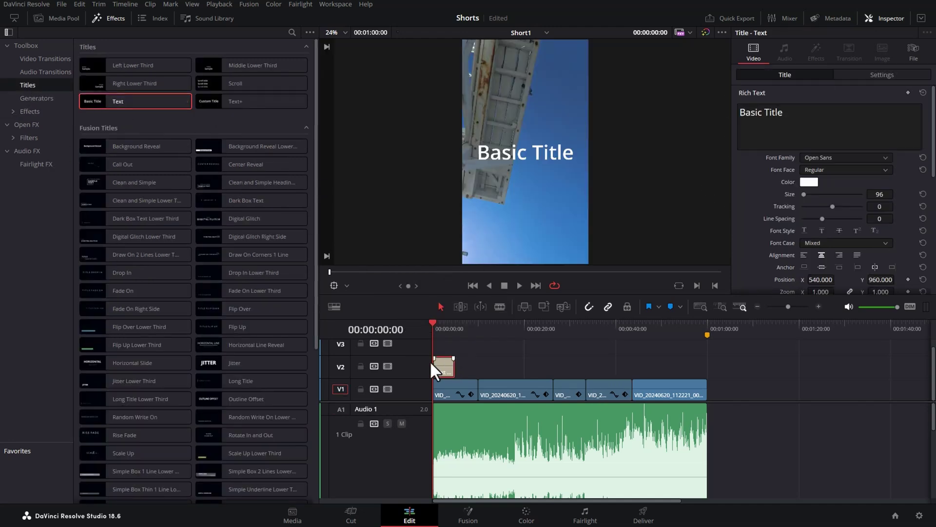
{"action": "left_click_drag", "start_coordinate": [783, 112], "coordinate": [687, 98]}
{"action": "type", "text": "Insta360"}
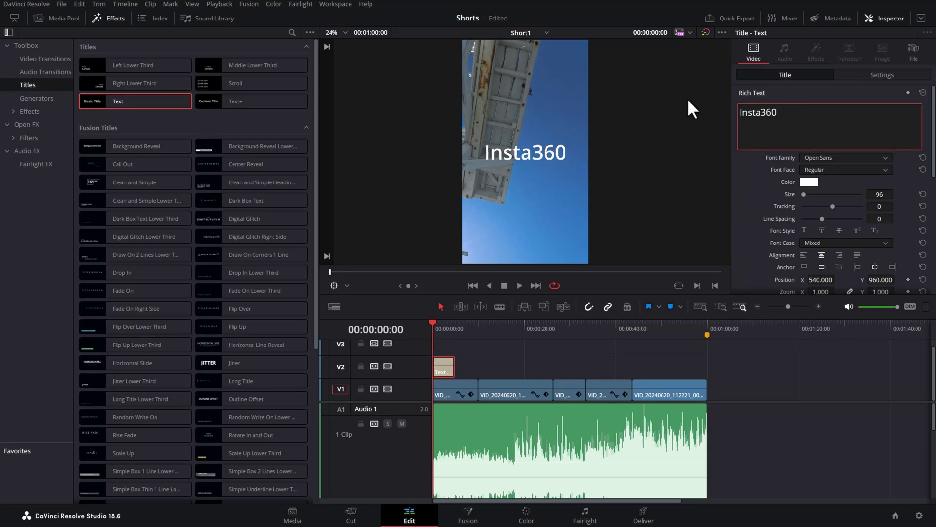
{"action": "key", "text": "Return"}
{"action": "type", "text": "X4"}
{"action": "key", "text": "Return"}
{"action": "type", "text": "Creative"}
{"action": "key", "text": "Return"}
{"action": "type", "text": "Shots"}
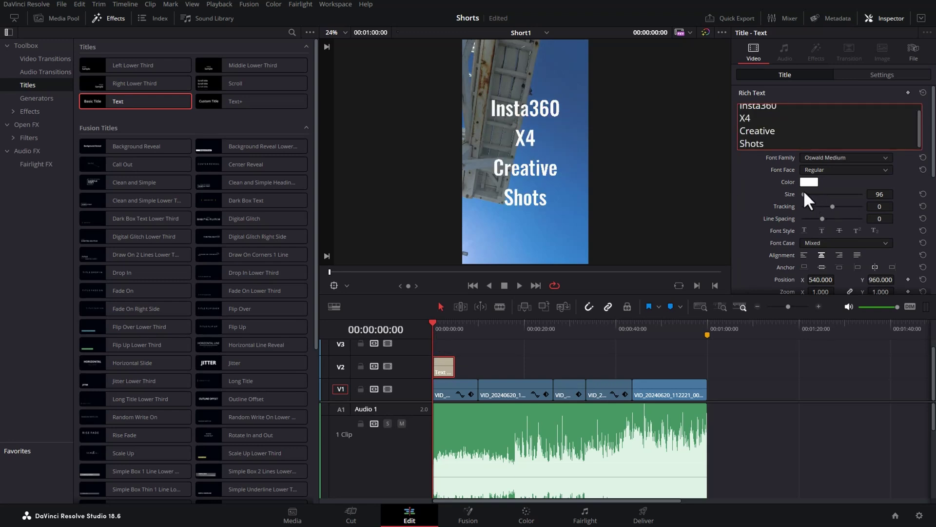
- Set the title size to 167 and trim the title clip to about one second
{"action": "left_click_drag", "start_coordinate": [803, 190], "coordinate": [802, 192]}
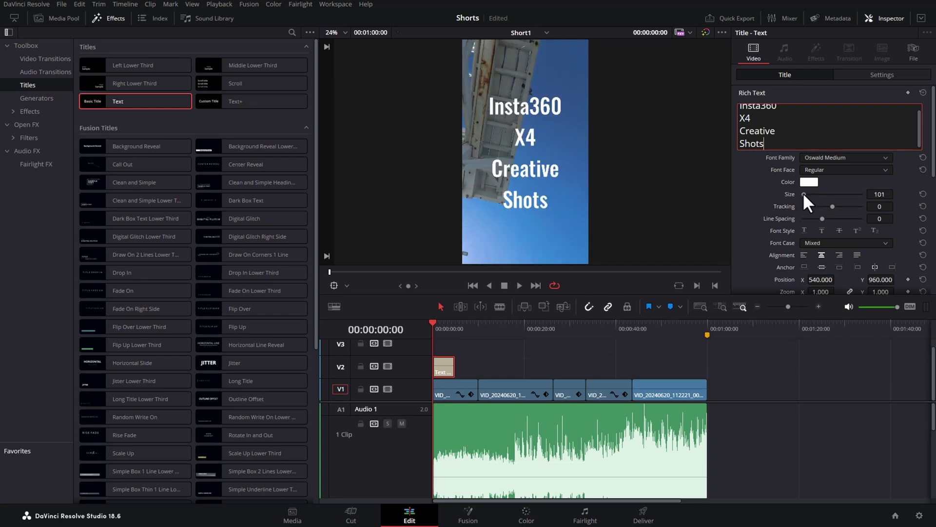
{"action": "left_click", "coordinate": [109, 18]}
{"action": "key", "text": "shift+z"}
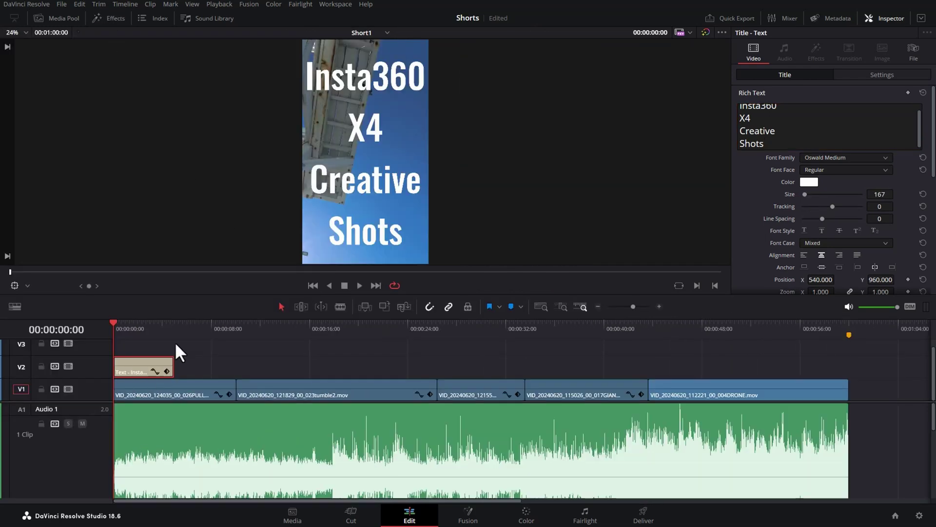
{"action": "left_click", "coordinate": [129, 324]}
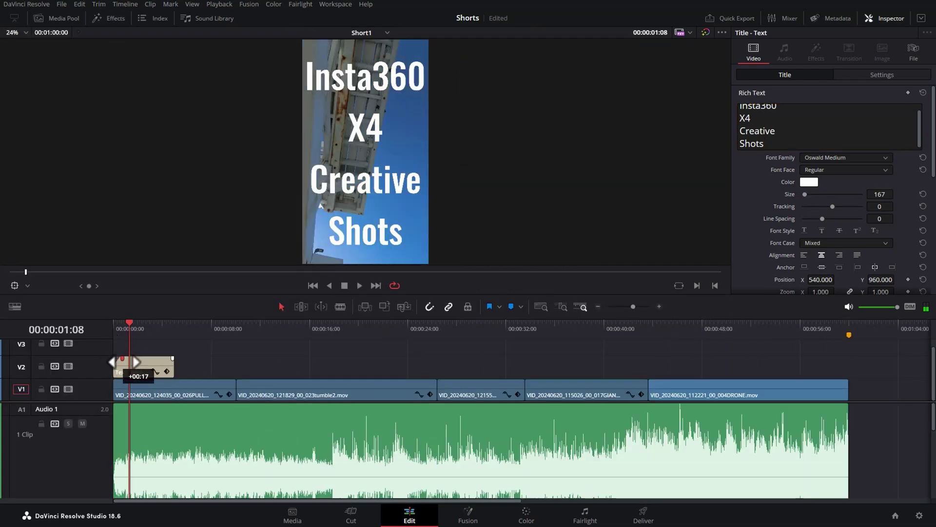
{"action": "left_click_drag", "start_coordinate": [173, 366], "coordinate": [130, 367]}
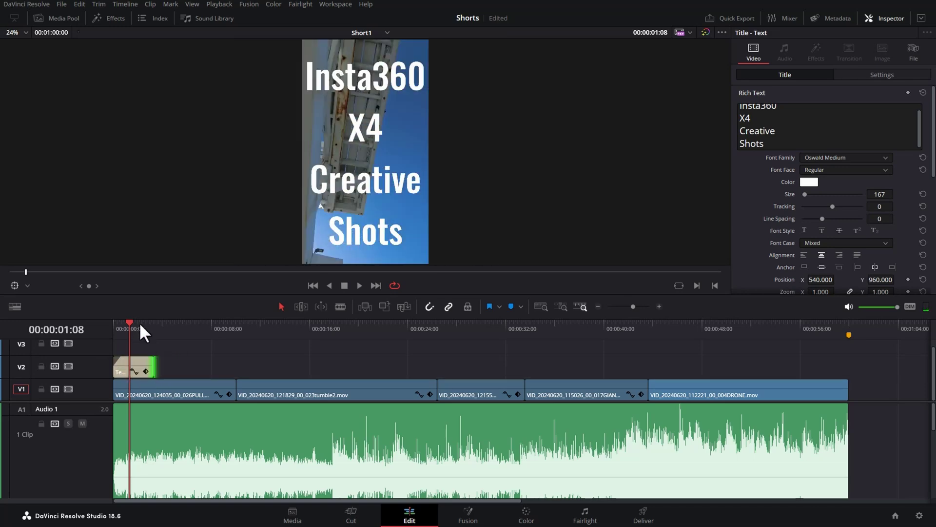
{"action": "left_click", "coordinate": [133, 326]}
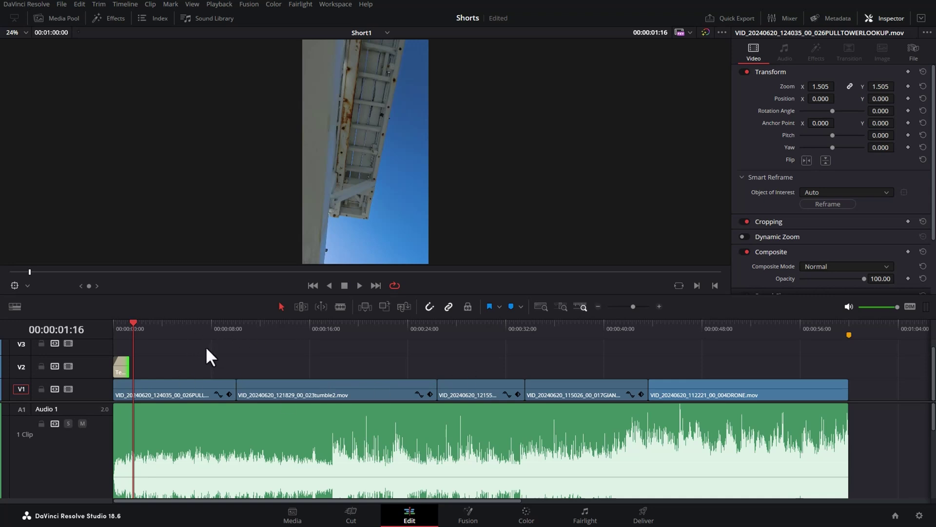
- Scrub the edit through the opening clips up to the tumble2 clip
{"action": "left_click_drag", "start_coordinate": [248, 326], "coordinate": [310, 324]}
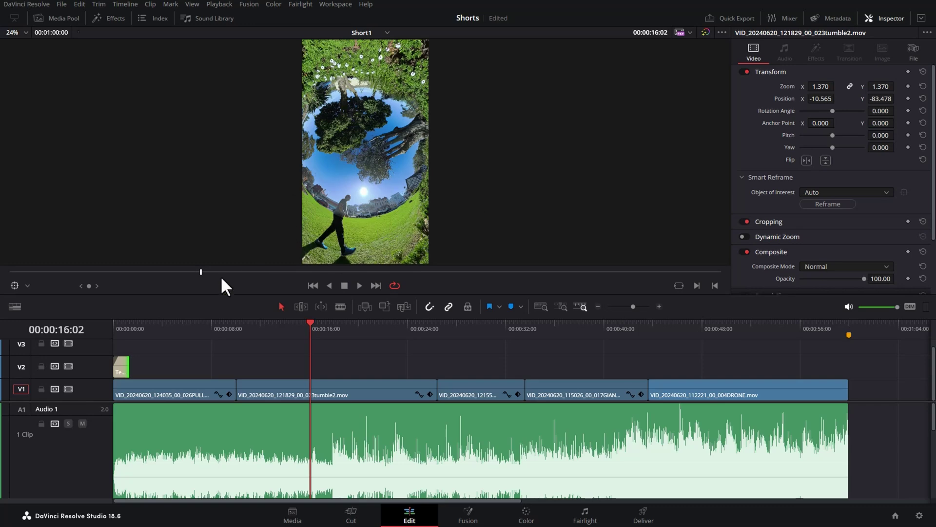
{"action": "left_click", "coordinate": [49, 18]}
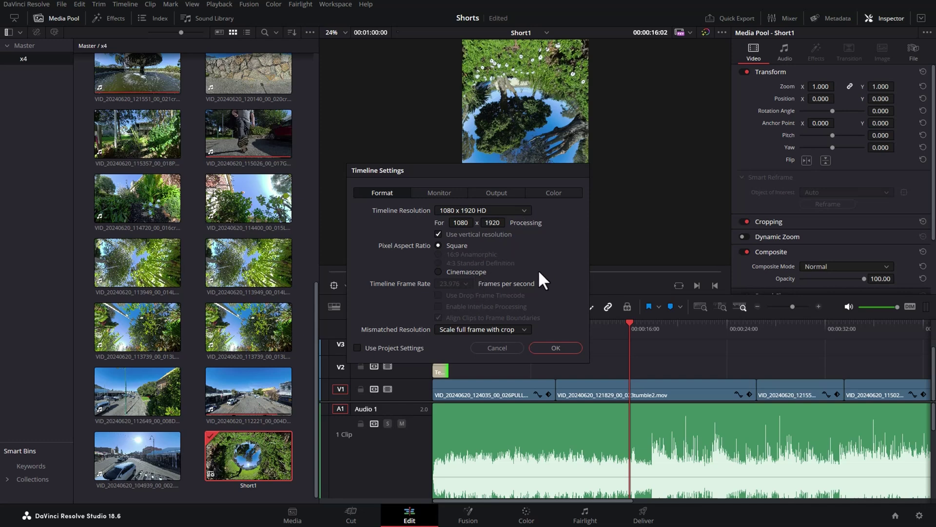
- Close Timeline Settings unchanged, play the edit from the start, then go to Deliver
{"action": "left_click", "coordinate": [492, 346]}
{"action": "left_click_drag", "start_coordinate": [504, 323], "coordinate": [436, 324]}
{"action": "left_click", "coordinate": [436, 323]}
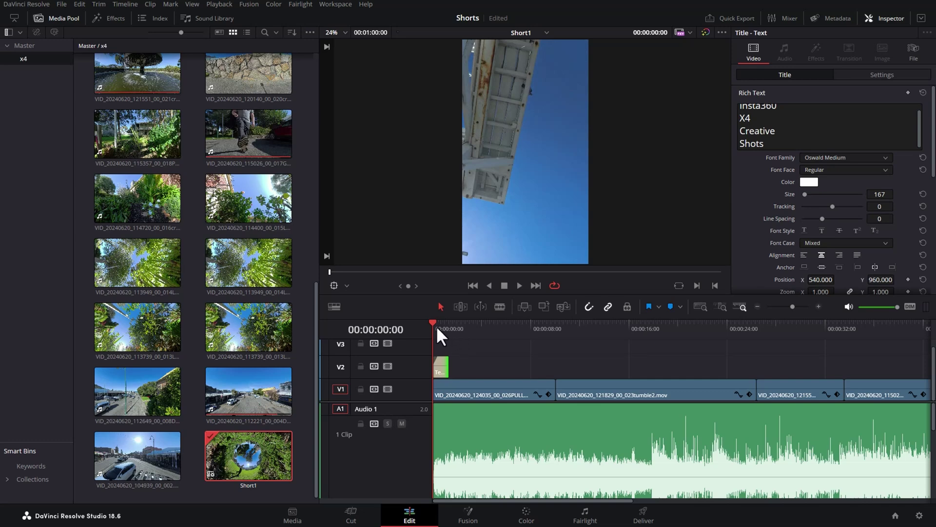
{"action": "key", "text": "space"}
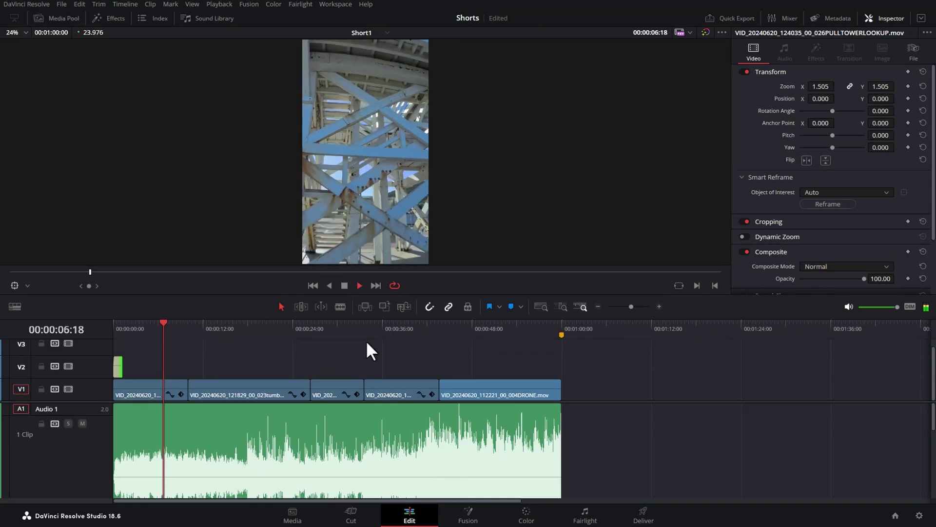
{"action": "key", "text": "space"}
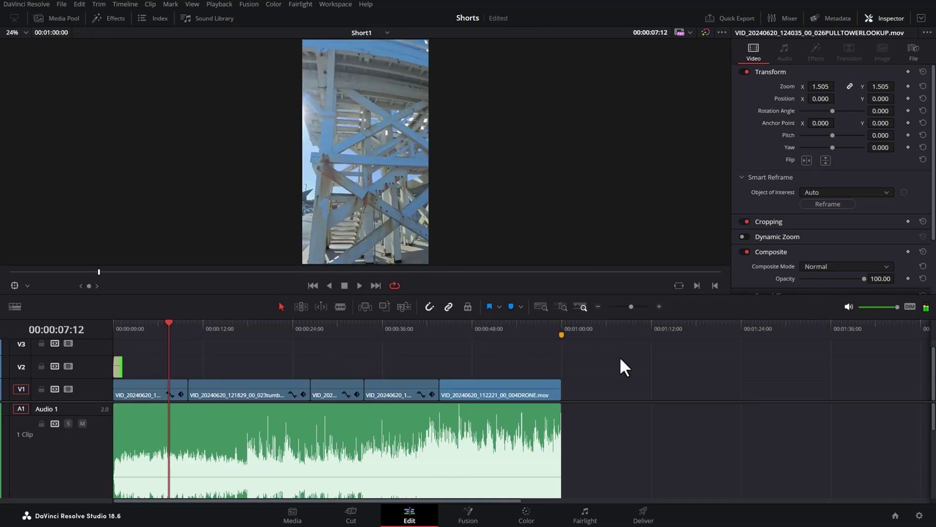
{"action": "left_click", "coordinate": [644, 518]}
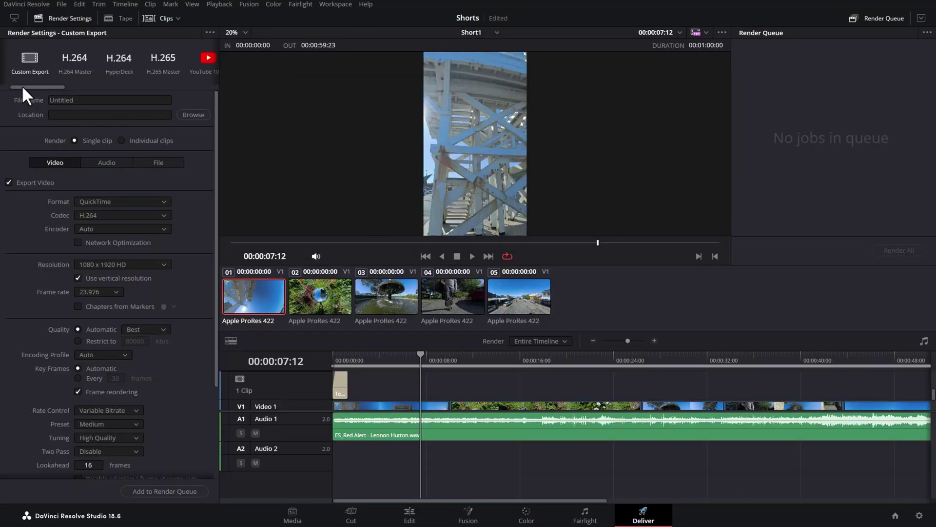
- Load the YouTube 1080p render preset
{"action": "left_click_drag", "start_coordinate": [22, 84], "coordinate": [53, 84]}
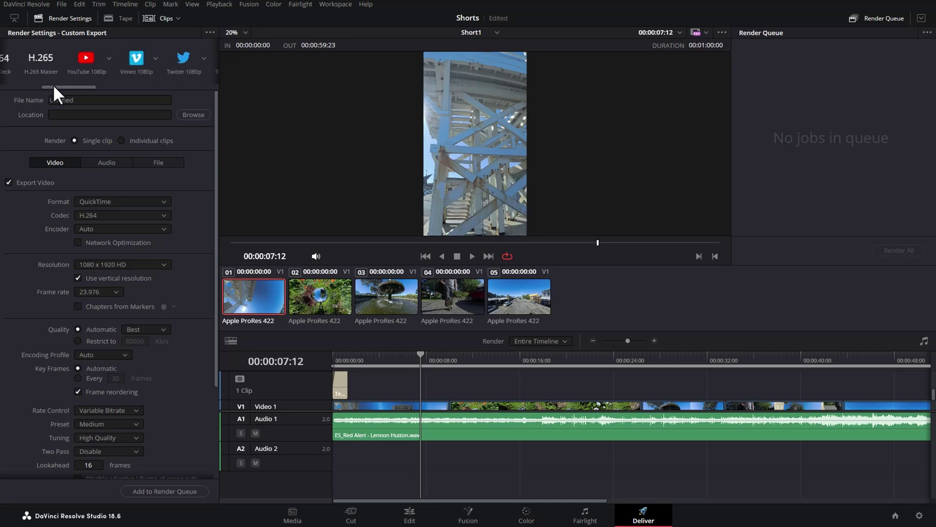
{"action": "left_click", "coordinate": [109, 58]}
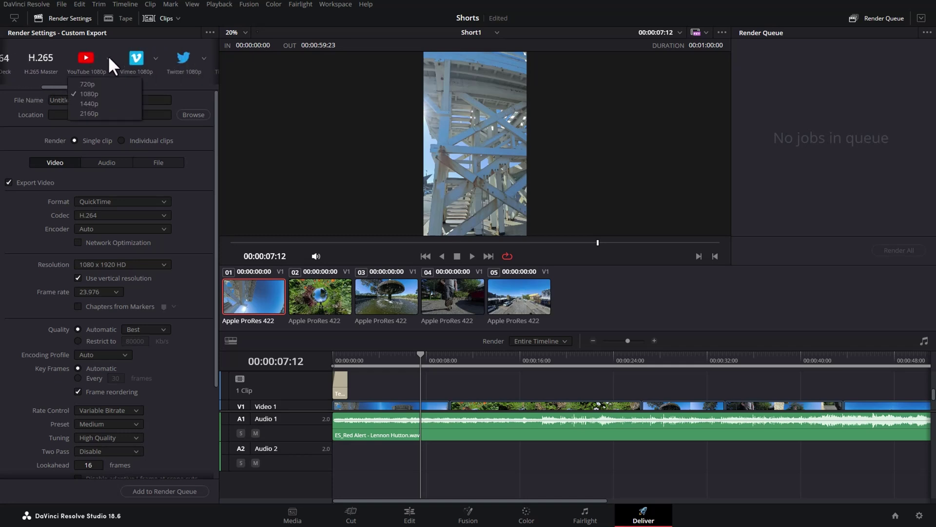
{"action": "left_click", "coordinate": [92, 94]}
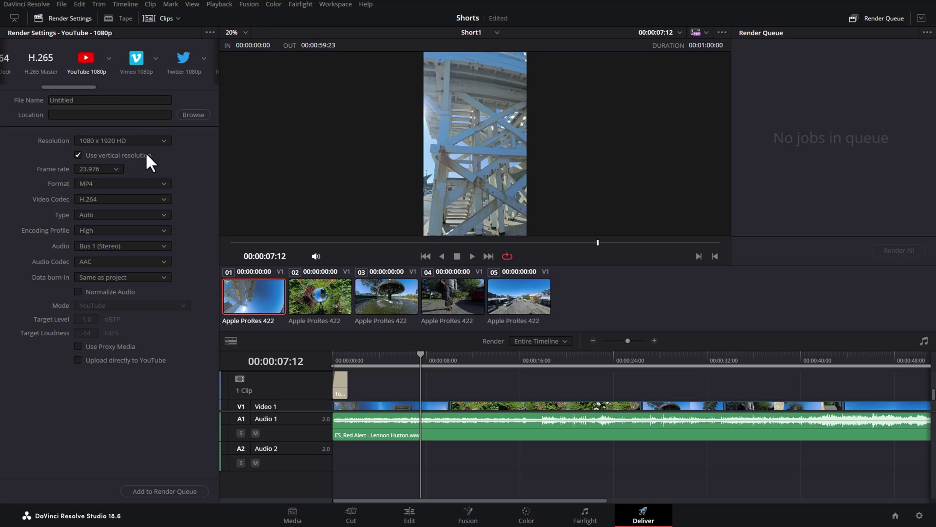
- Name the render Short1, set the output folder to D:\Shorts, and queue the job
{"action": "double_click", "coordinate": [49, 99]}
{"action": "type", "text": "Short1"}
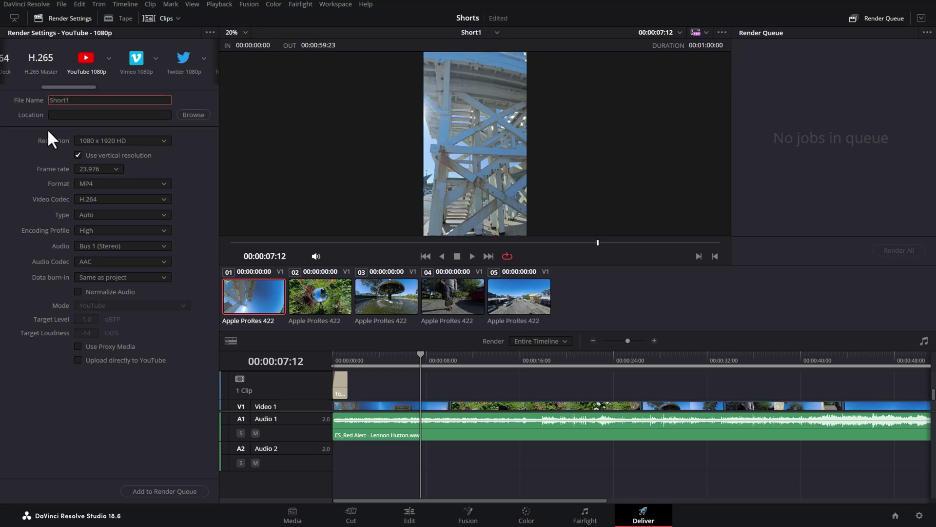
{"action": "left_click", "coordinate": [197, 114]}
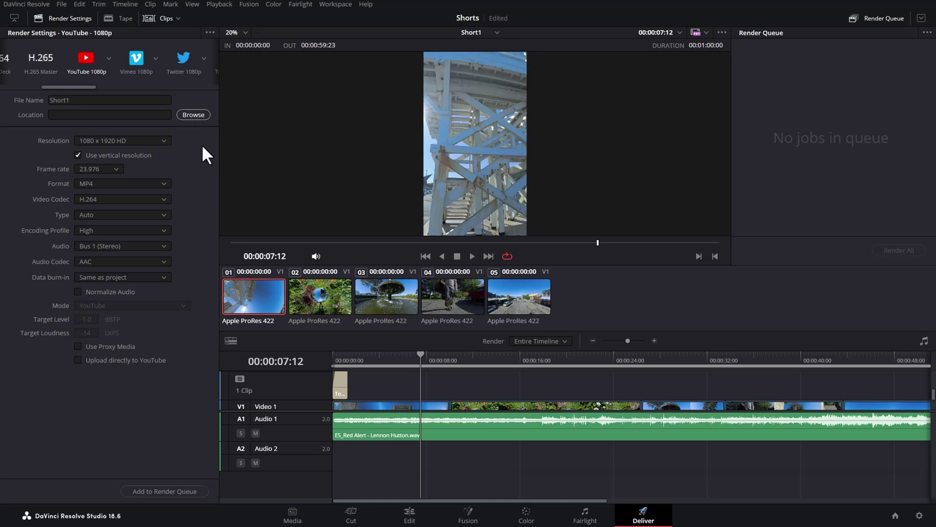
{"action": "left_click", "coordinate": [176, 490]}
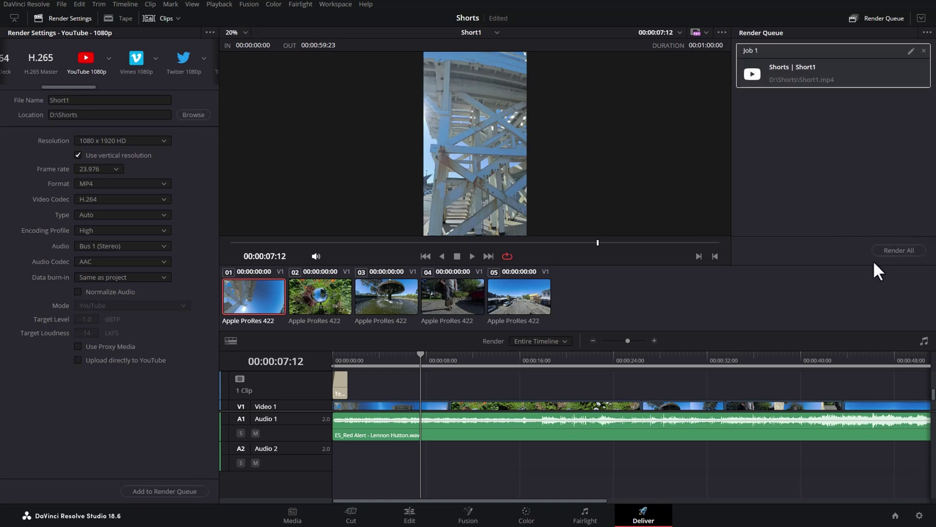
- Render the Short1 job to D:\Shorts\Short1.mp4 and bring up the completed Job 1's options
{"action": "left_click", "coordinate": [908, 248]}
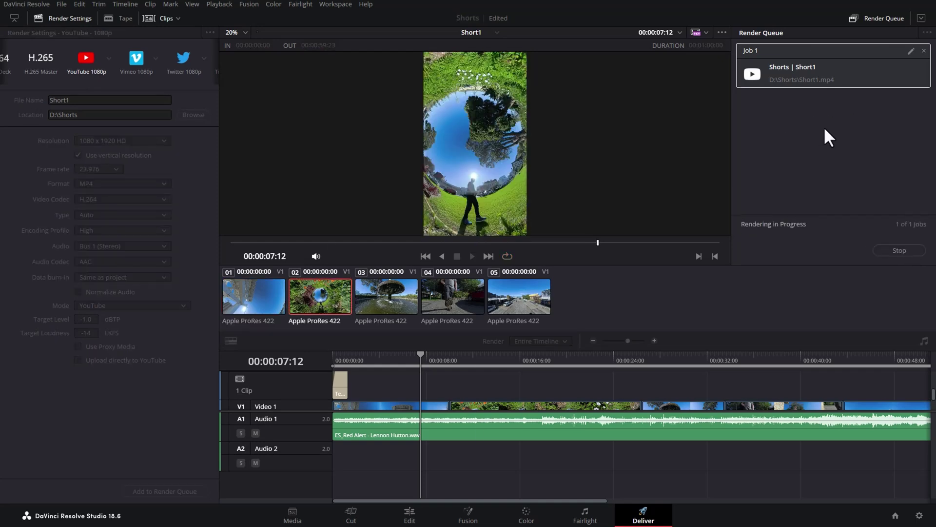
{"action": "right_click", "coordinate": [835, 72]}
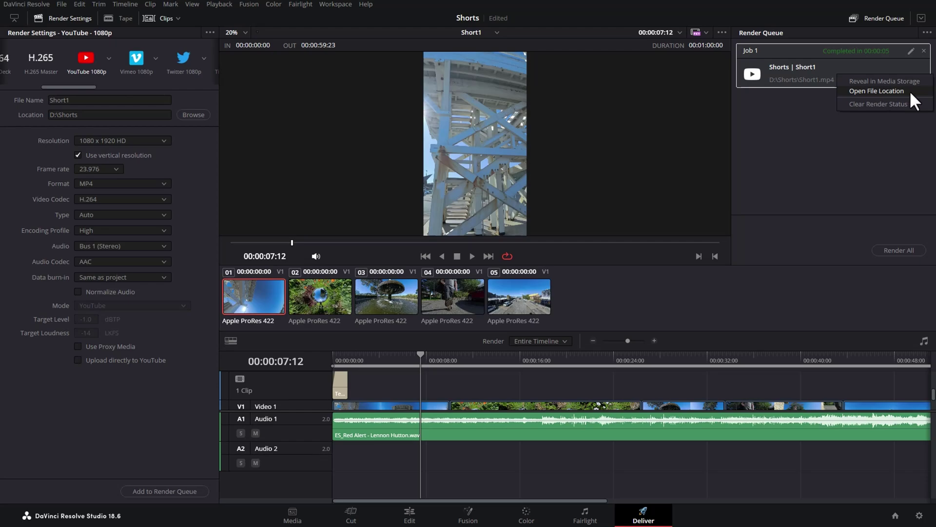